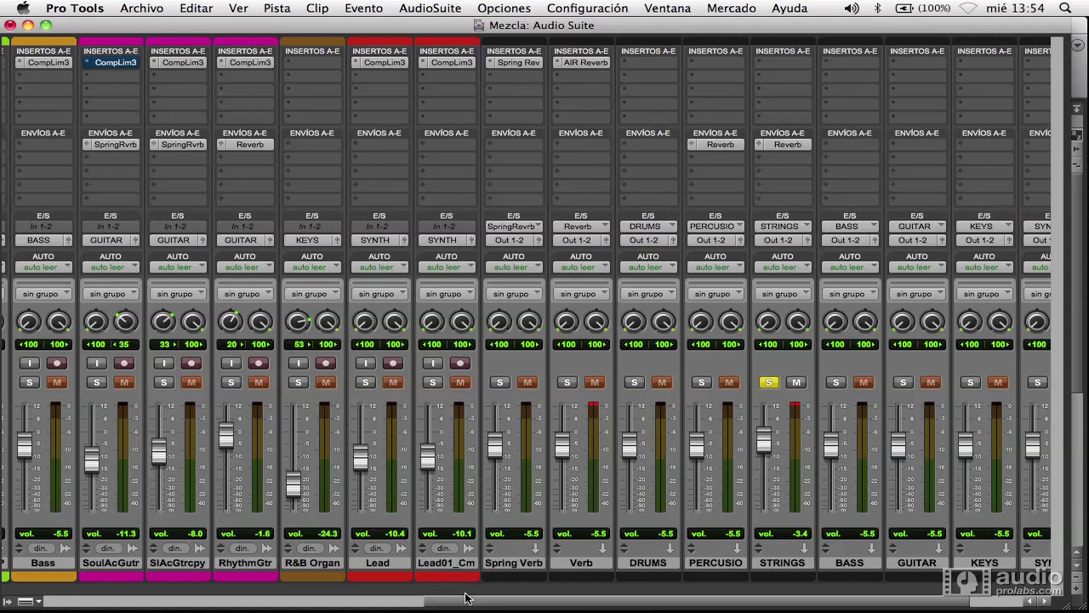
- Open the Cuerdas track's output window from its mixer strip and lower its volume to -4.6 dB
{"action": "left_click_drag", "start_coordinate": [462, 603], "coordinate": [79, 593]}
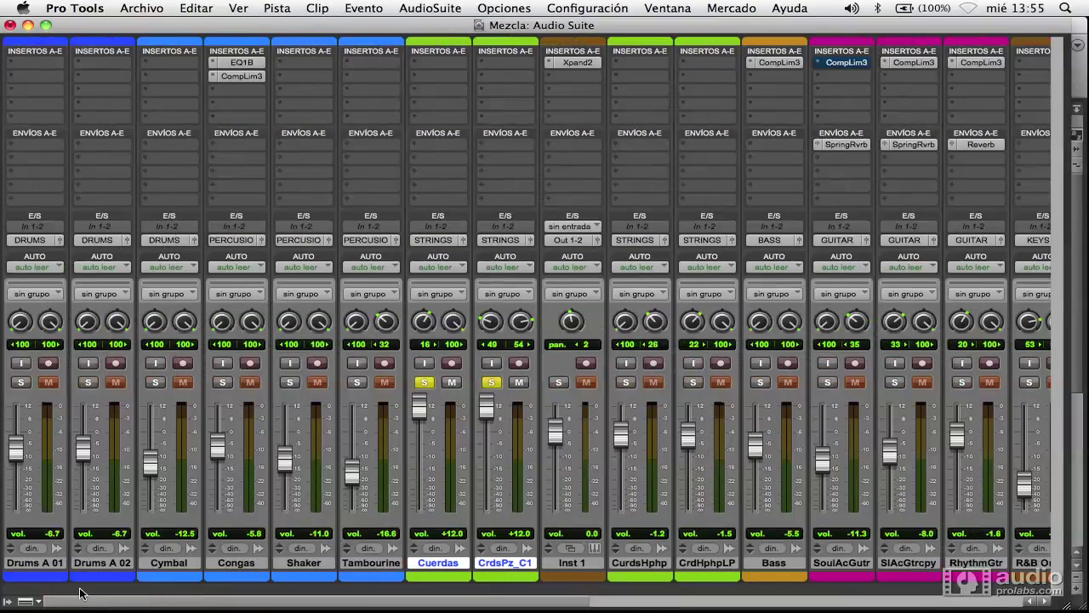
{"action": "left_click", "coordinate": [463, 239]}
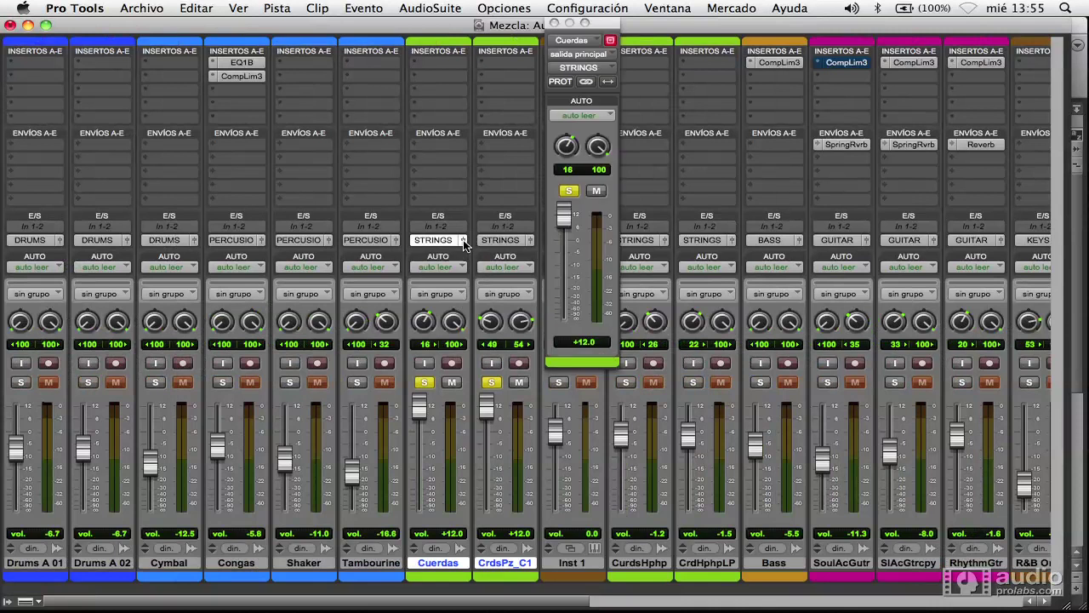
{"action": "left_click_drag", "start_coordinate": [563, 216], "coordinate": [561, 256]}
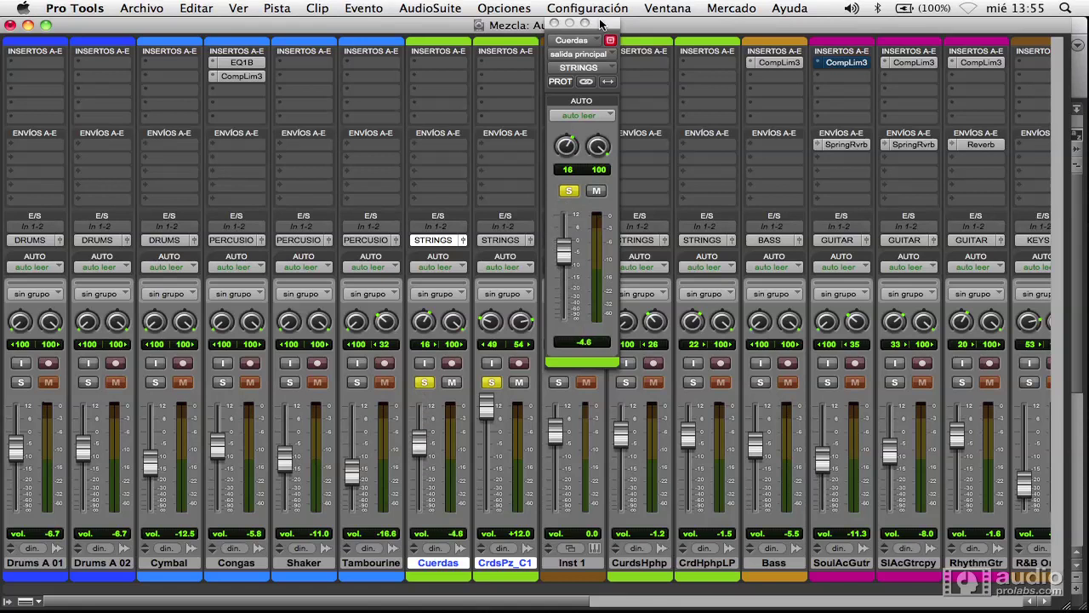
- Move the Cuerdas output window clear of its mixer strip and raise its volume to -1.6 dB
{"action": "left_click_drag", "start_coordinate": [599, 23], "coordinate": [1023, 42]}
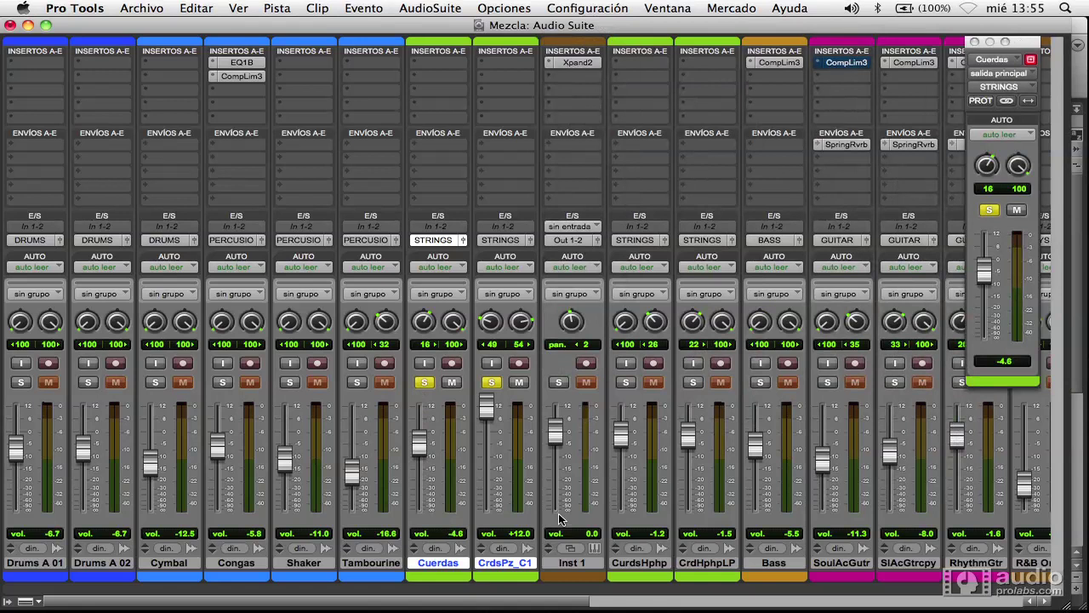
{"action": "left_click_drag", "start_coordinate": [575, 601], "coordinate": [1008, 601]}
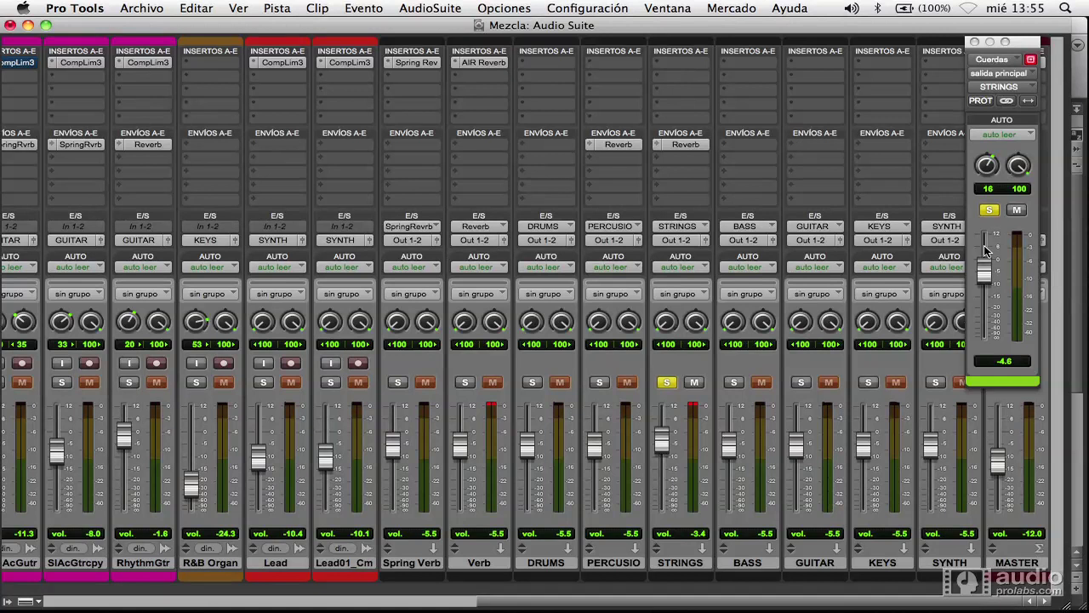
{"action": "left_click_drag", "start_coordinate": [986, 272], "coordinate": [986, 263]}
- Switch to the Edit window, reposition the Cuerdas output window and show the E/S column for the tracks
{"action": "key", "text": "super+equal"}
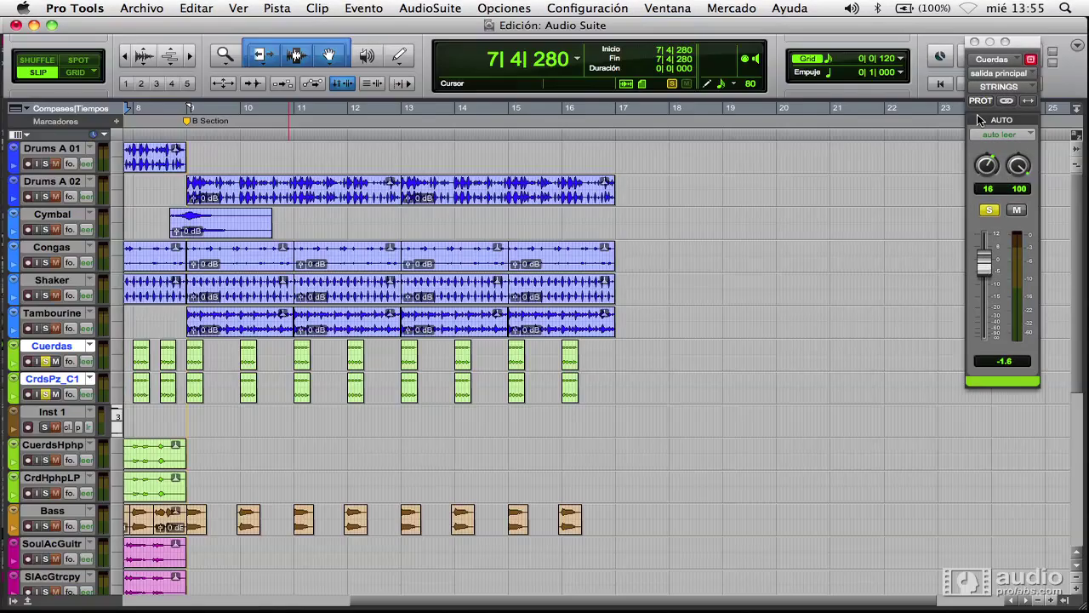
{"action": "left_click_drag", "start_coordinate": [1014, 56], "coordinate": [1026, 148]}
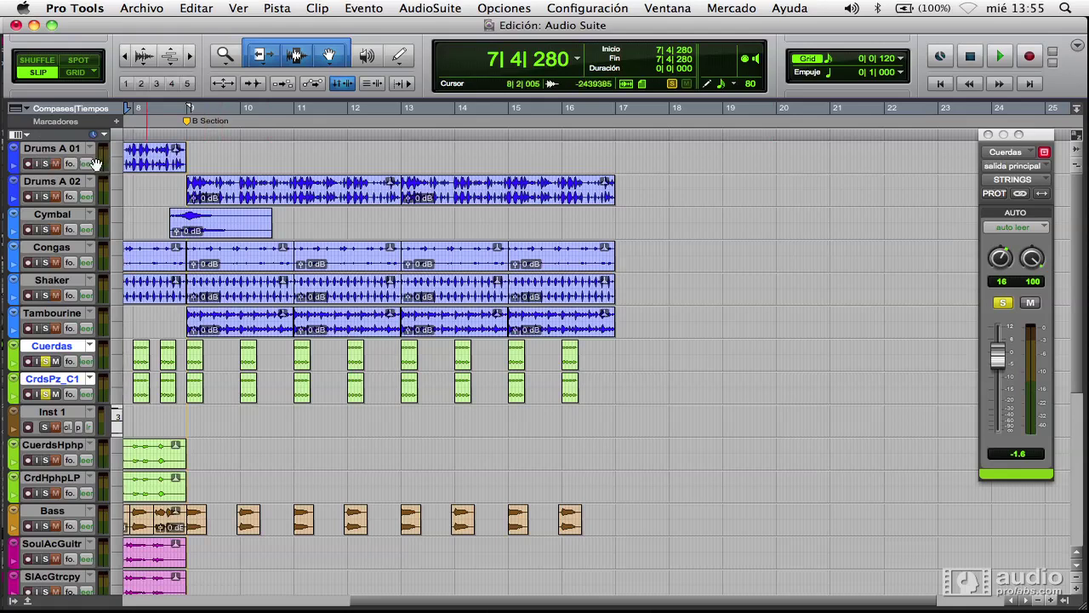
{"action": "left_click", "coordinate": [27, 136]}
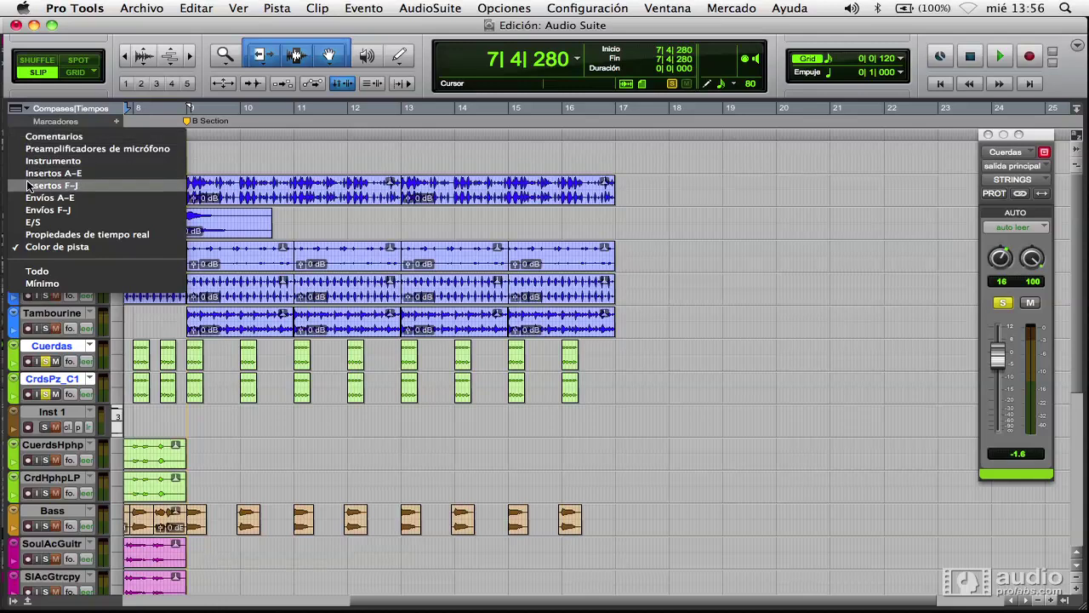
{"action": "left_click", "coordinate": [44, 223]}
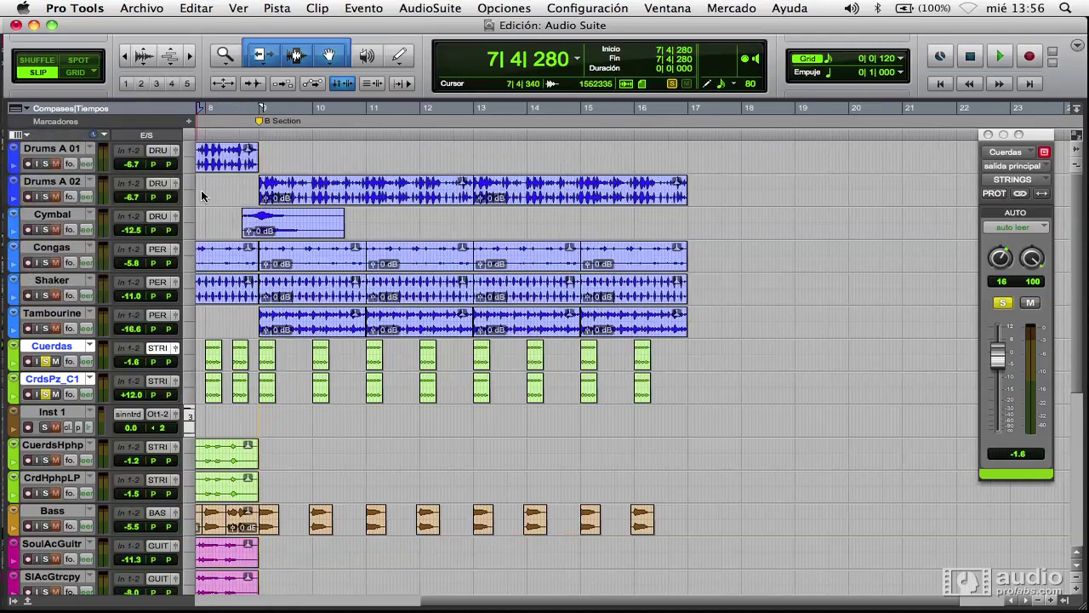
- Show the Drums A 01 output window, replace it with the one for Drums A 02 and turn off its target so it stays open
{"action": "left_click", "coordinate": [177, 151]}
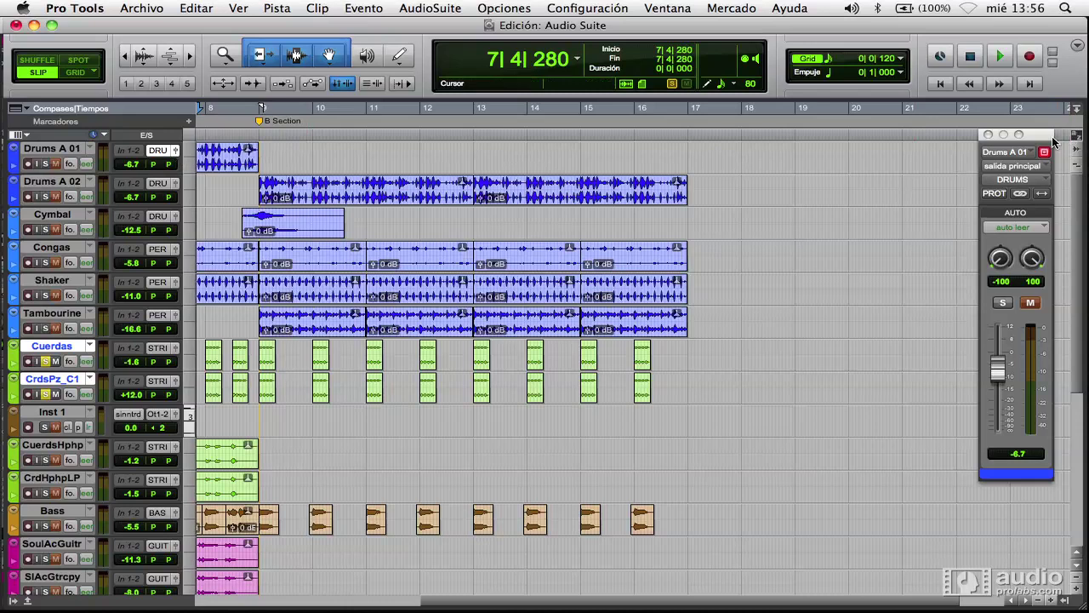
{"action": "left_click_drag", "start_coordinate": [1048, 141], "coordinate": [974, 144]}
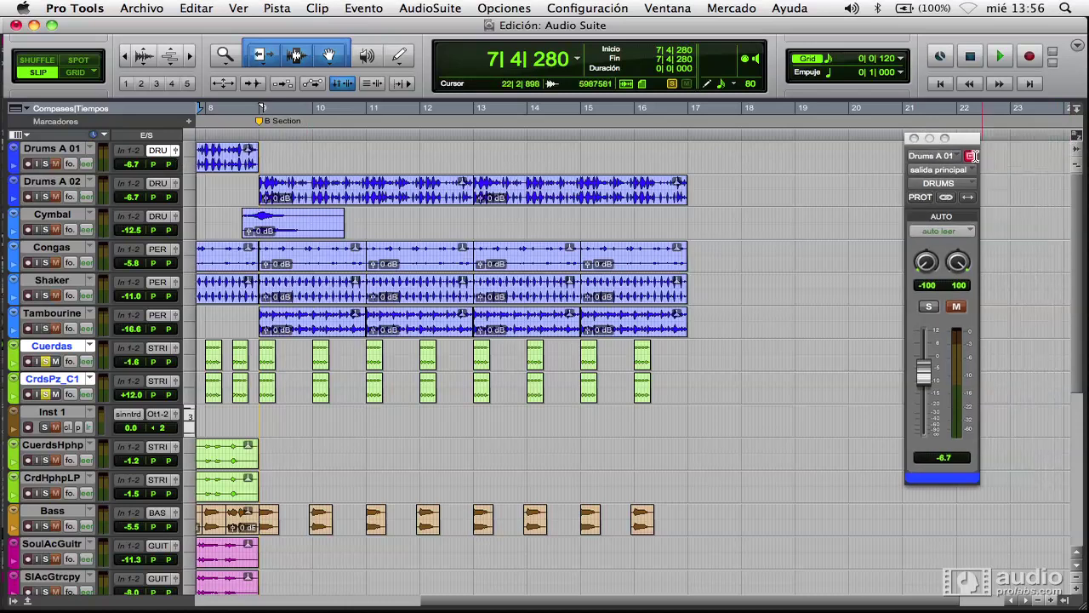
{"action": "left_click", "coordinate": [175, 182]}
{"action": "left_click", "coordinate": [971, 155]}
- Open separate output windows for the Cymbal, Shaker and Cuerdas tracks, turning off the target on each
{"action": "left_click", "coordinate": [175, 215]}
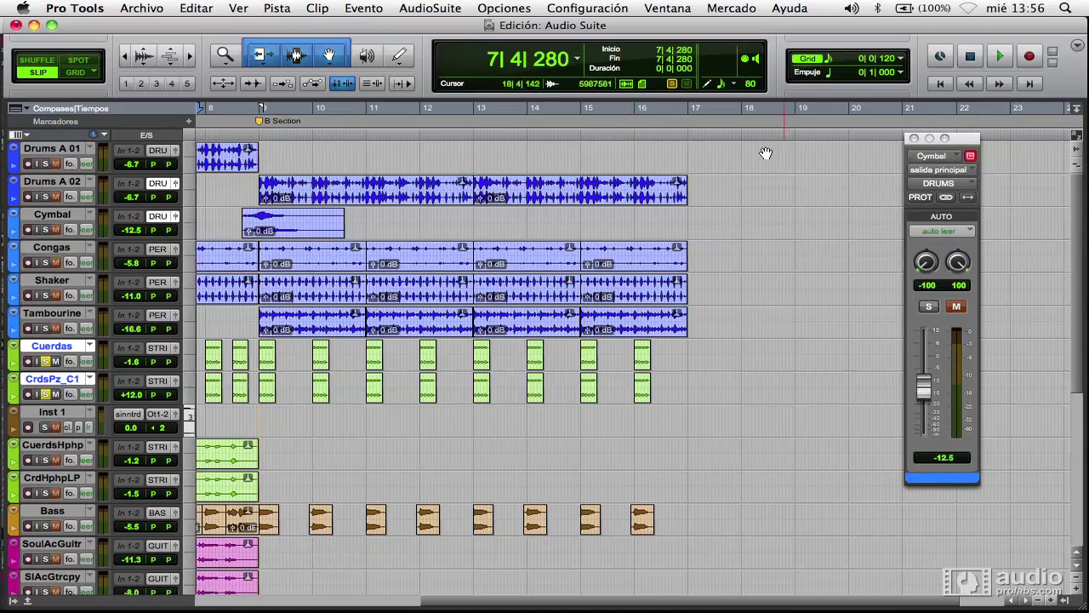
{"action": "left_click", "coordinate": [970, 155]}
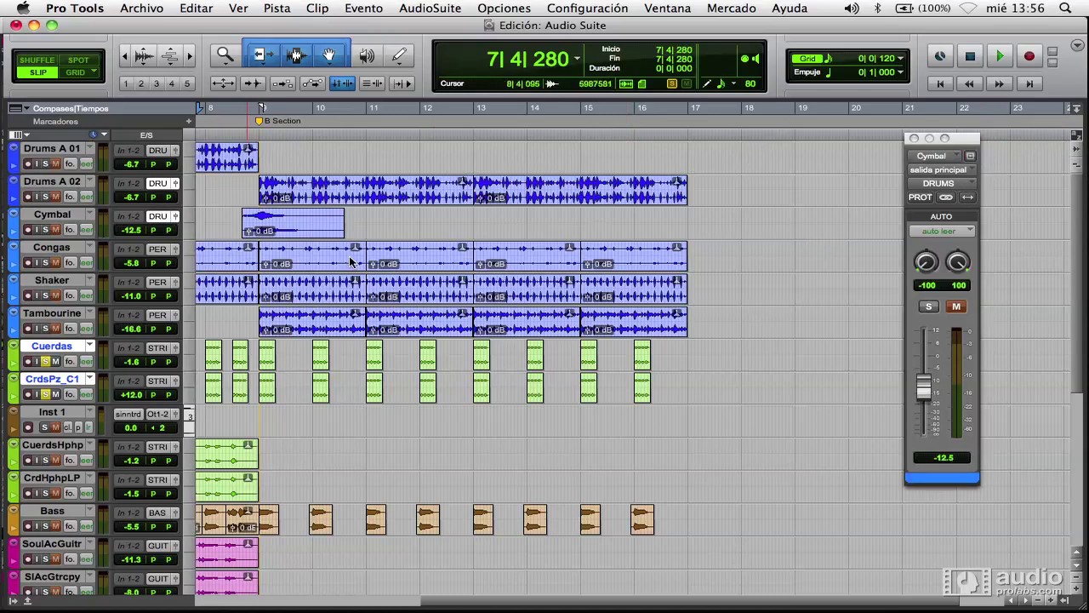
{"action": "left_click", "coordinate": [175, 281]}
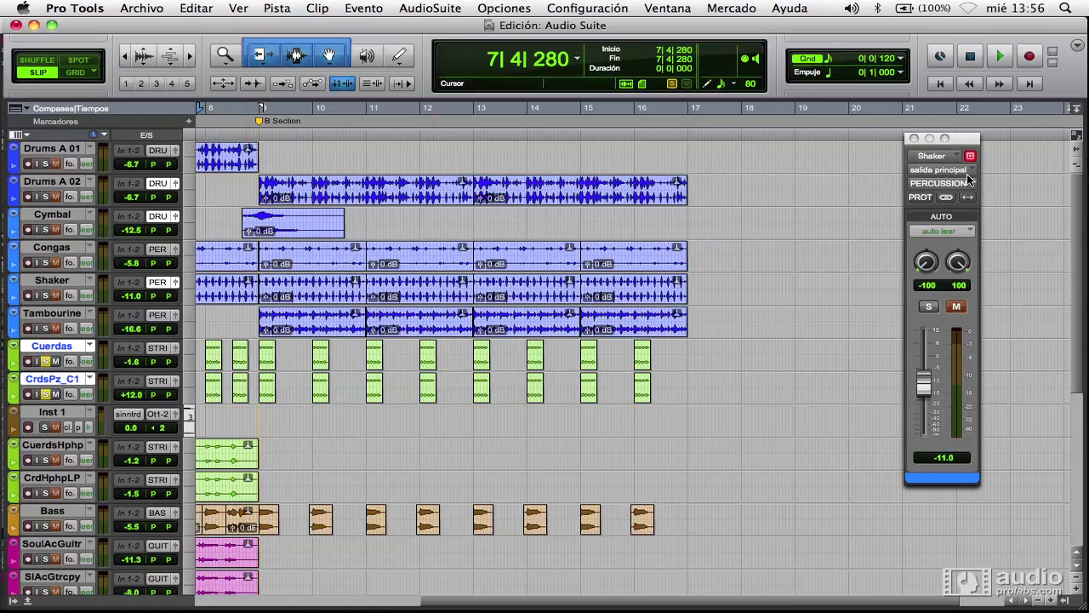
{"action": "left_click", "coordinate": [970, 156]}
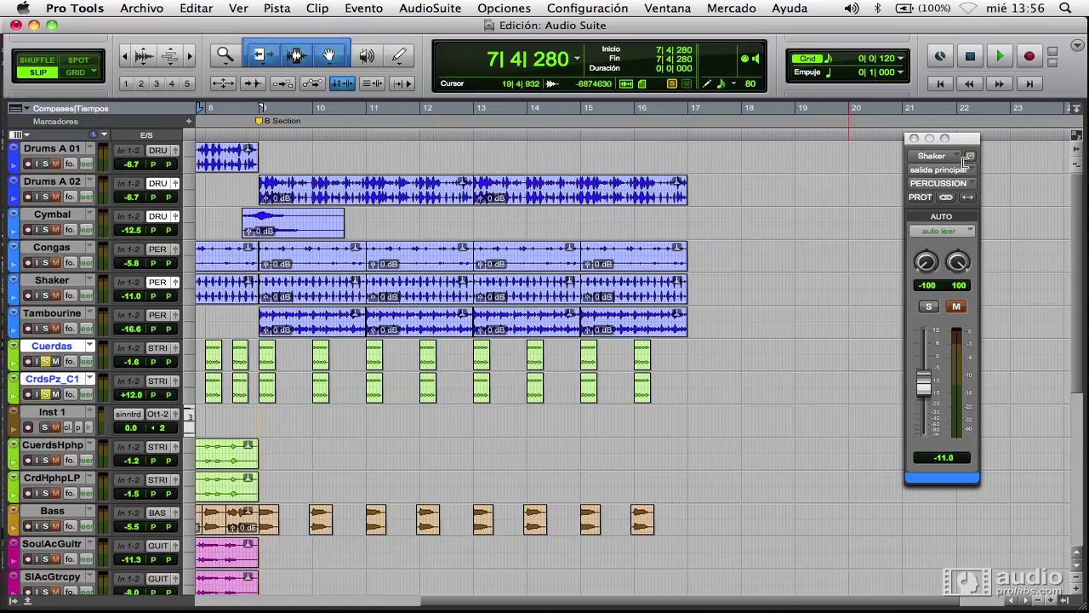
{"action": "left_click", "coordinate": [168, 349]}
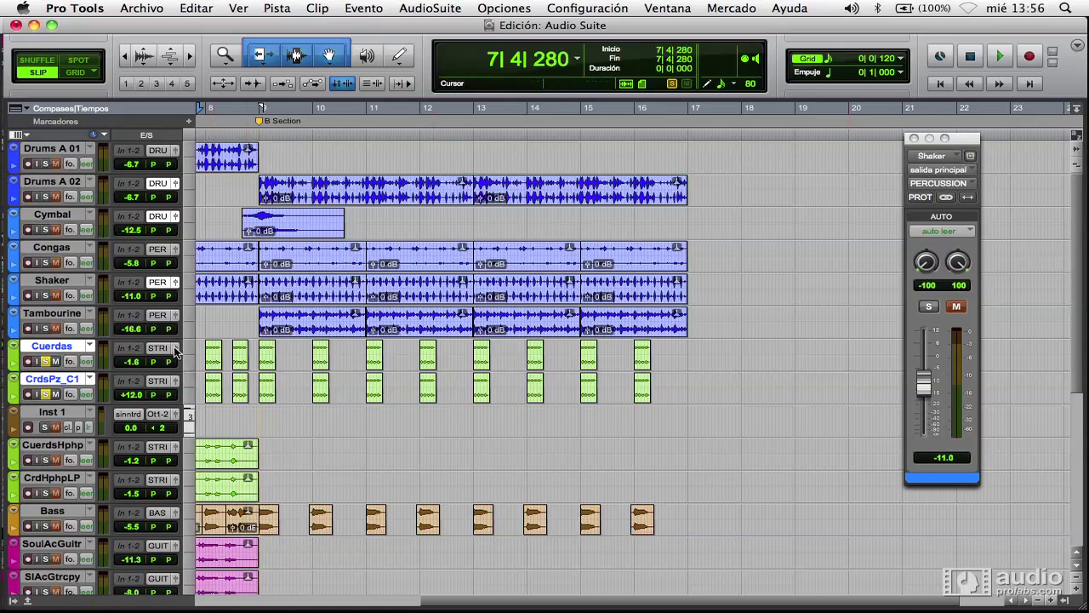
{"action": "left_click", "coordinate": [970, 157]}
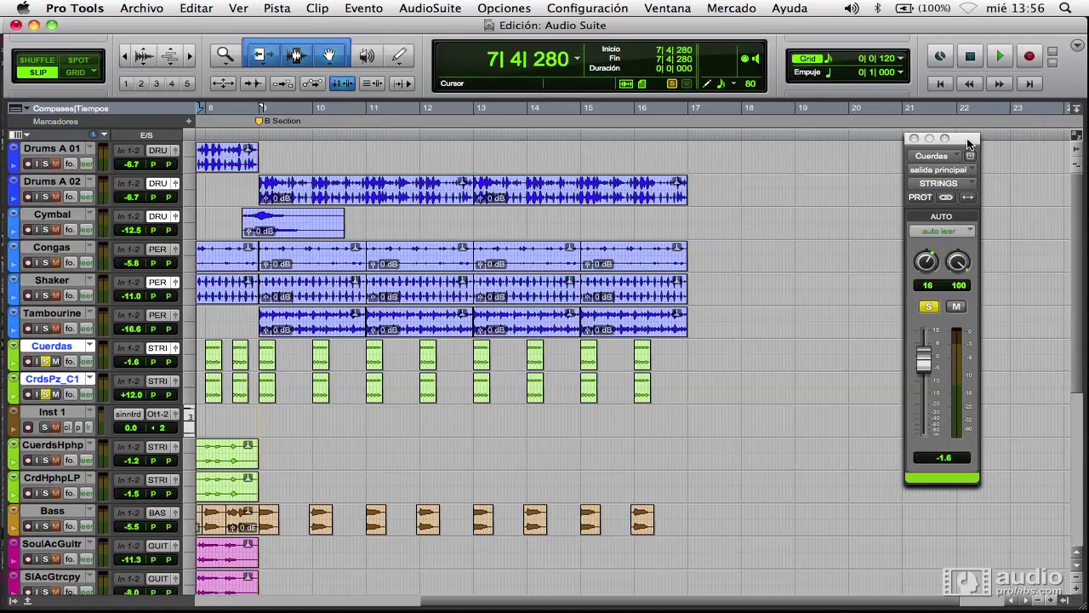
- Spread out the stacked output windows so Cuerdas, Shaker, Drums A 02 and Cymbal sit side by side
{"action": "left_click_drag", "start_coordinate": [968, 145], "coordinate": [765, 142]}
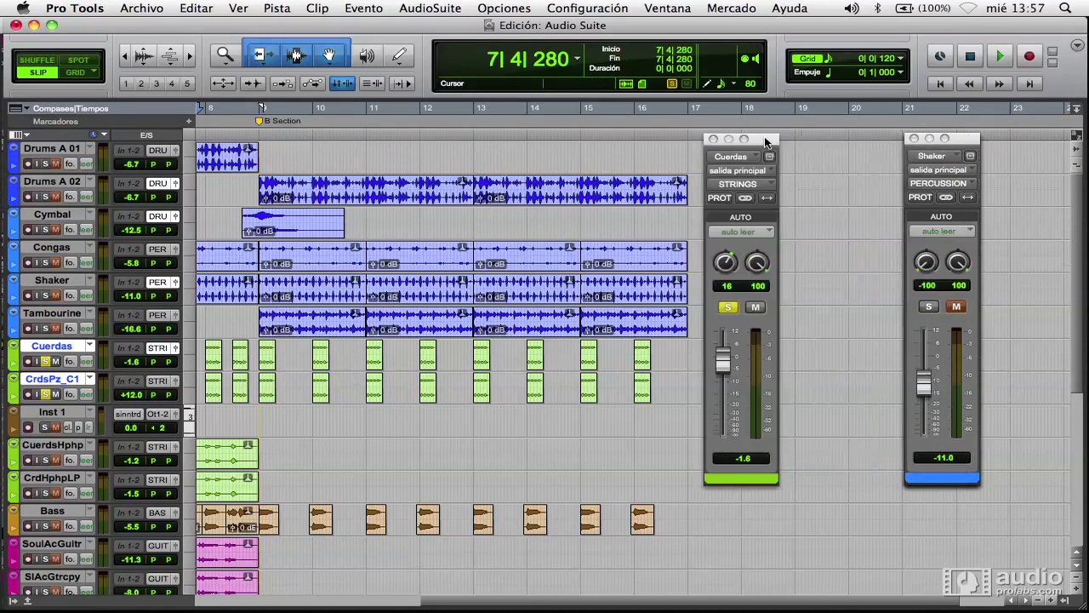
{"action": "left_click_drag", "start_coordinate": [978, 143], "coordinate": [873, 144]}
{"action": "left_click_drag", "start_coordinate": [960, 138], "coordinate": [1044, 138]}
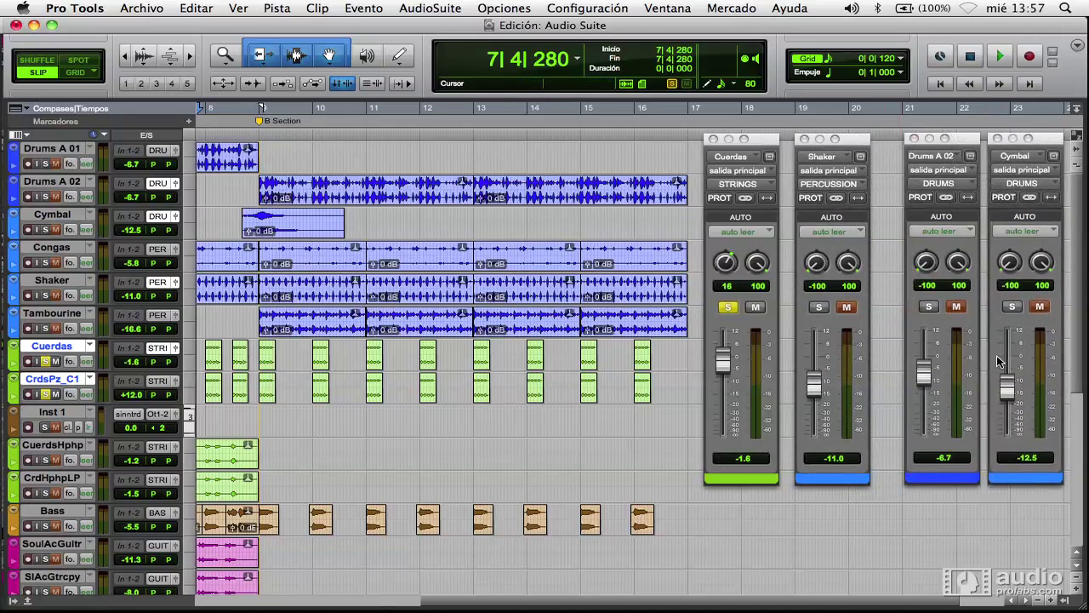
- Set the Shaker track's volume to -7.4 dB in its output window and check the floating windows over the Mix window
{"action": "mouse_move", "coordinate": [818, 396]}
{"action": "left_mouse_down"}
{"action": "mouse_move", "coordinate": [818, 364]}
{"action": "mouse_move", "coordinate": [818, 385]}
{"action": "left_mouse_up"}
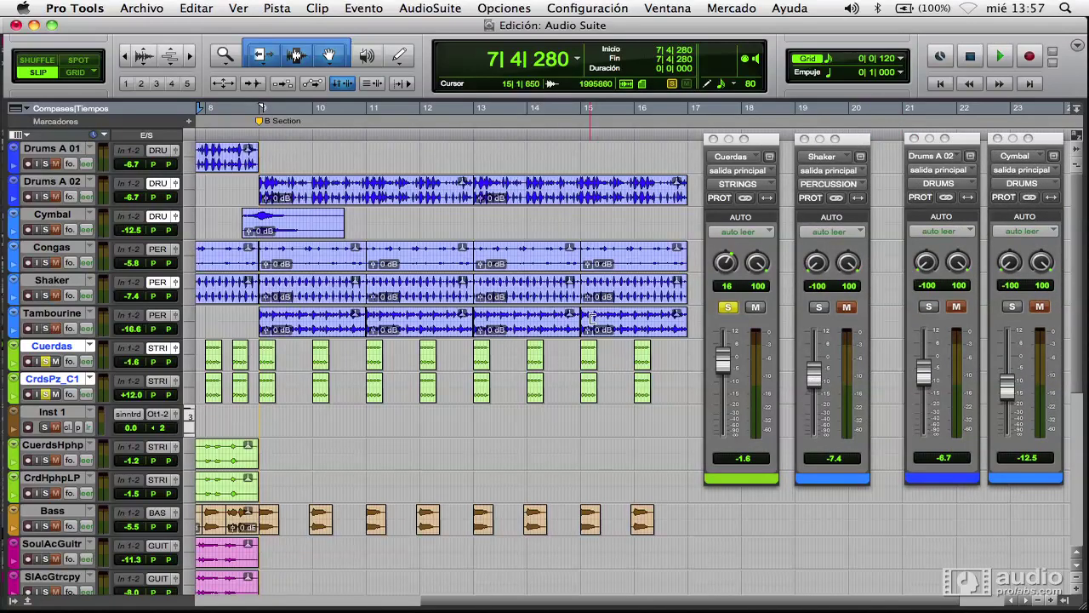
{"action": "key", "text": "super+equal"}
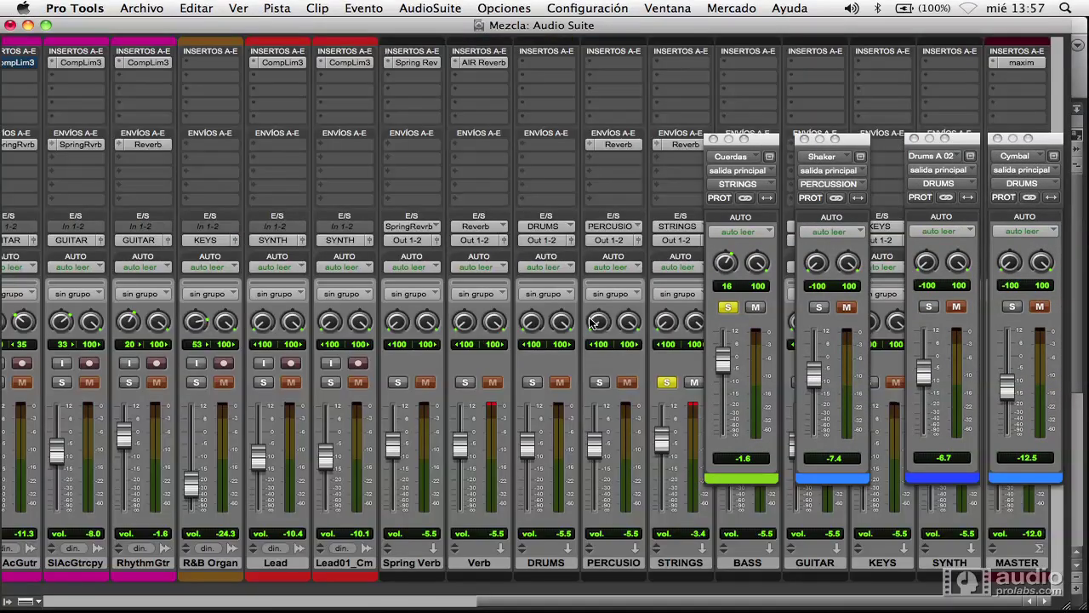
{"action": "key", "text": "super+equal"}
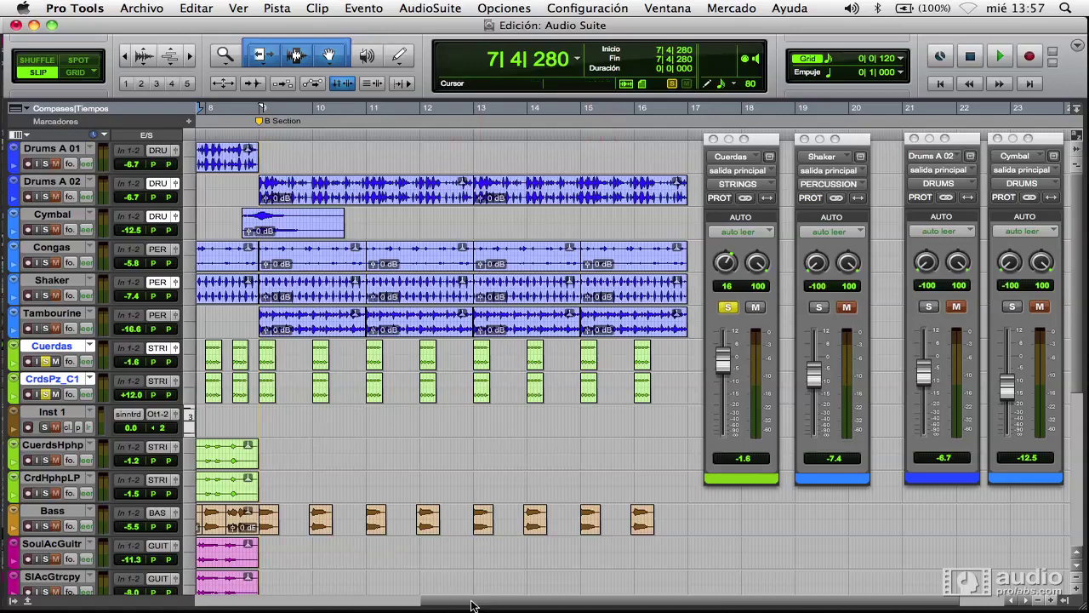
- Regroup the Cuerdas, Shaker, Drums A 02 and Cymbal output windows in a tight row over the middle of the timeline
{"action": "left_click_drag", "start_coordinate": [438, 596], "coordinate": [247, 605]}
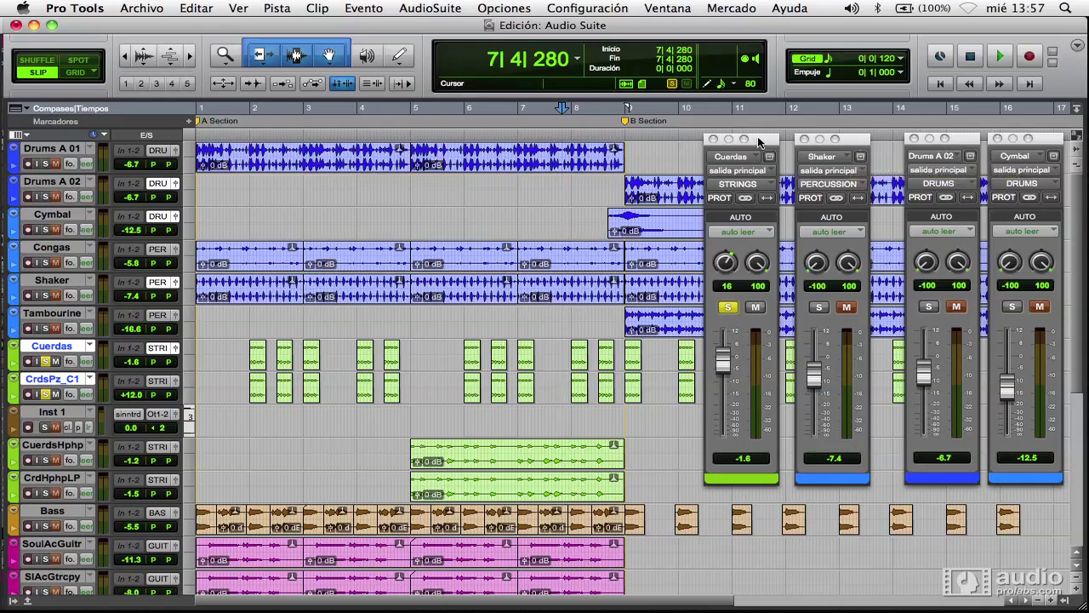
{"action": "left_click_drag", "start_coordinate": [760, 142], "coordinate": [464, 137]}
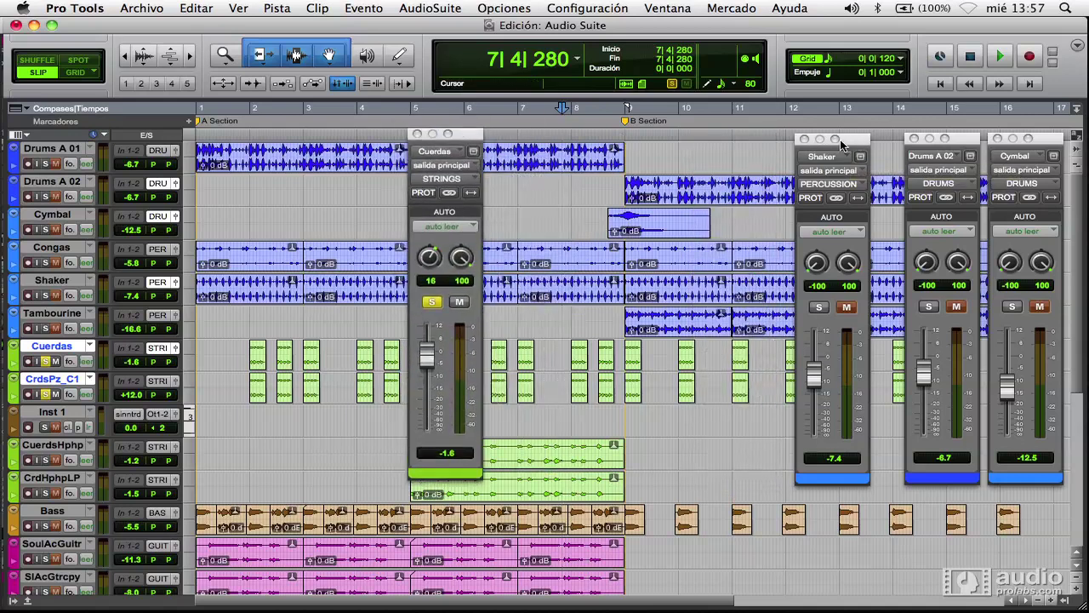
{"action": "left_click_drag", "start_coordinate": [840, 139], "coordinate": [551, 137]}
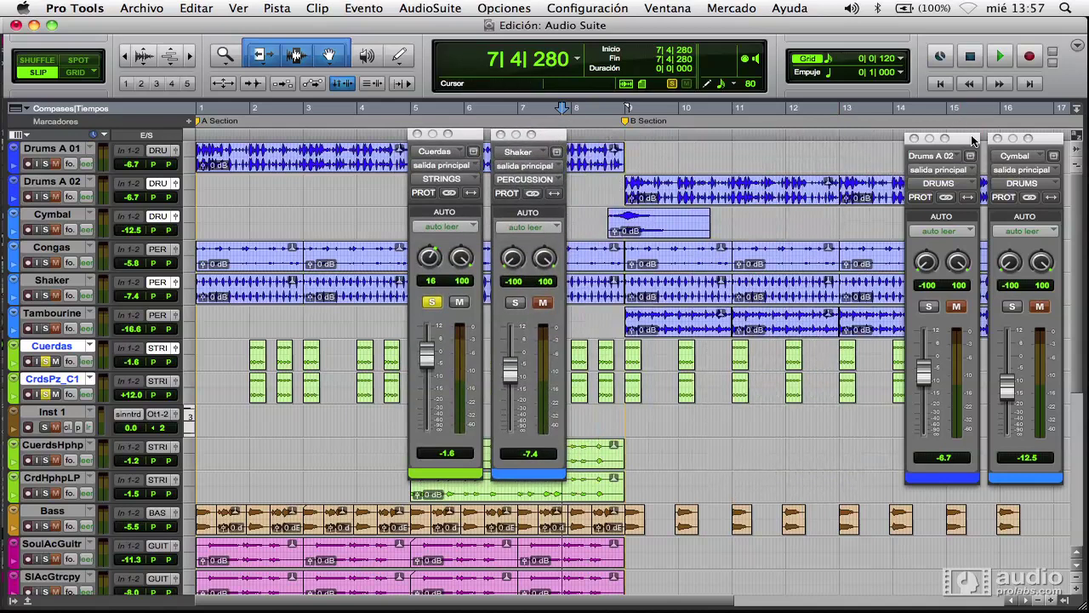
{"action": "left_click_drag", "start_coordinate": [971, 135], "coordinate": [638, 135]}
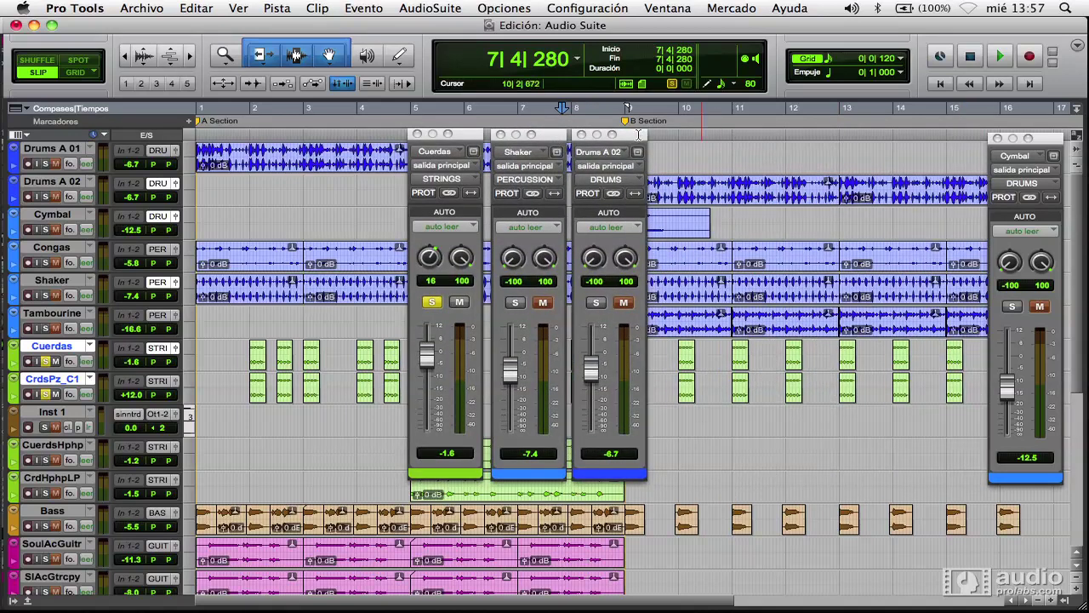
{"action": "left_click_drag", "start_coordinate": [1055, 140], "coordinate": [719, 136]}
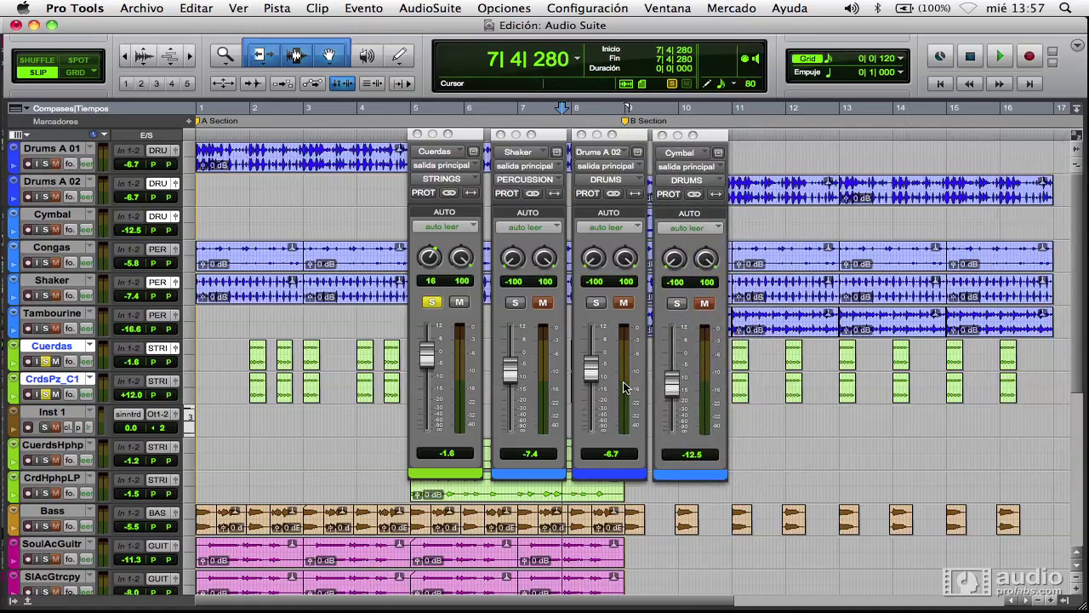
- Expand the Cuerdas output window to show its STRINGS output path meter and move it clear of the Shaker window
{"action": "left_click", "coordinate": [450, 133]}
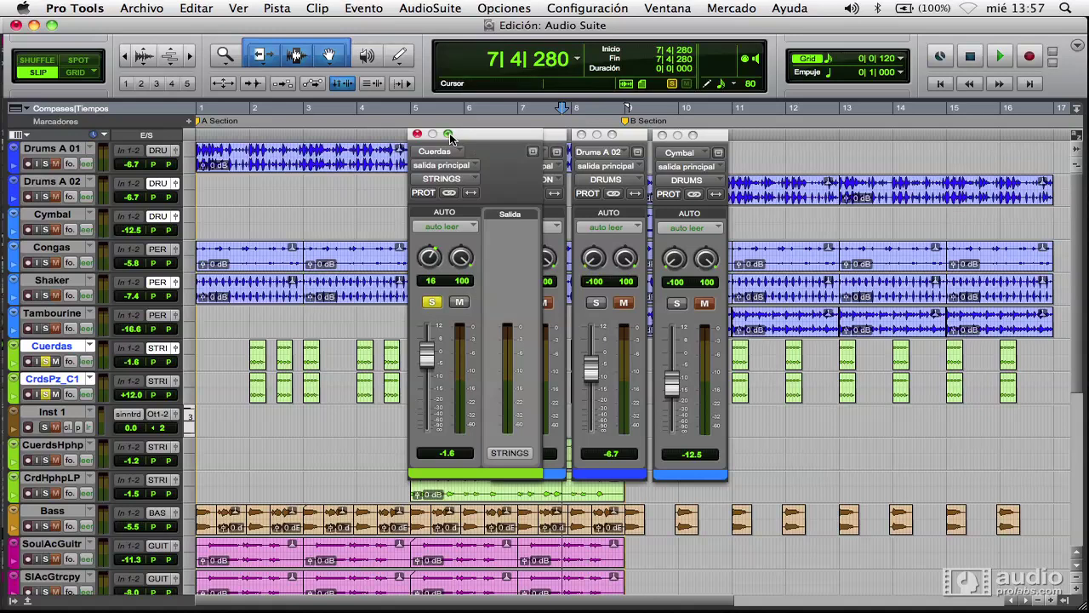
{"action": "left_click_drag", "start_coordinate": [503, 133], "coordinate": [358, 135]}
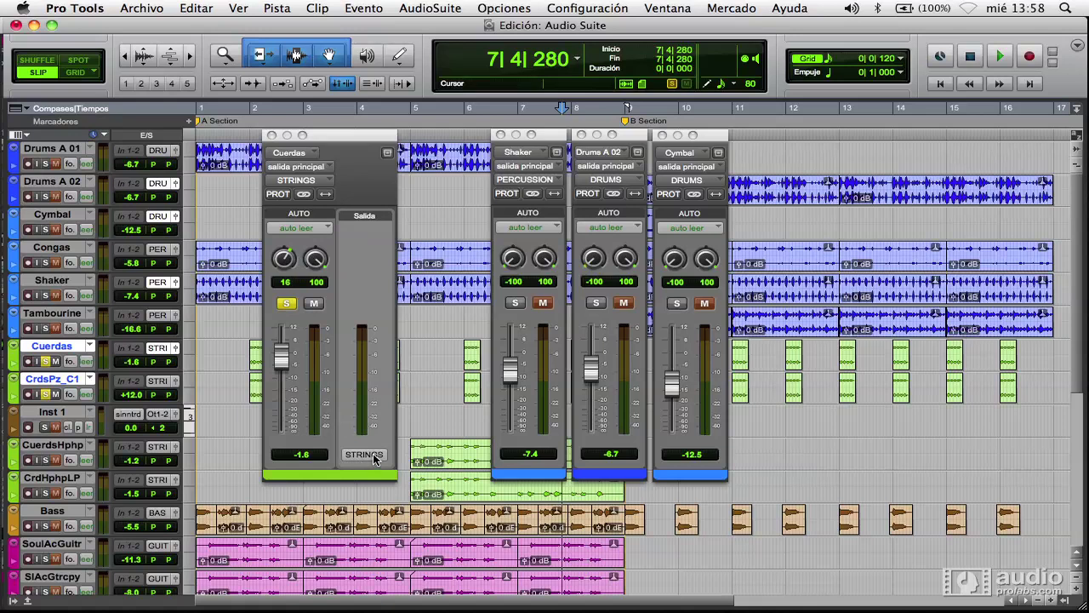
- Switch to the Mix window and close the Shaker, Drums A 02 and Cymbal output windows
{"action": "key", "text": "super+equal"}
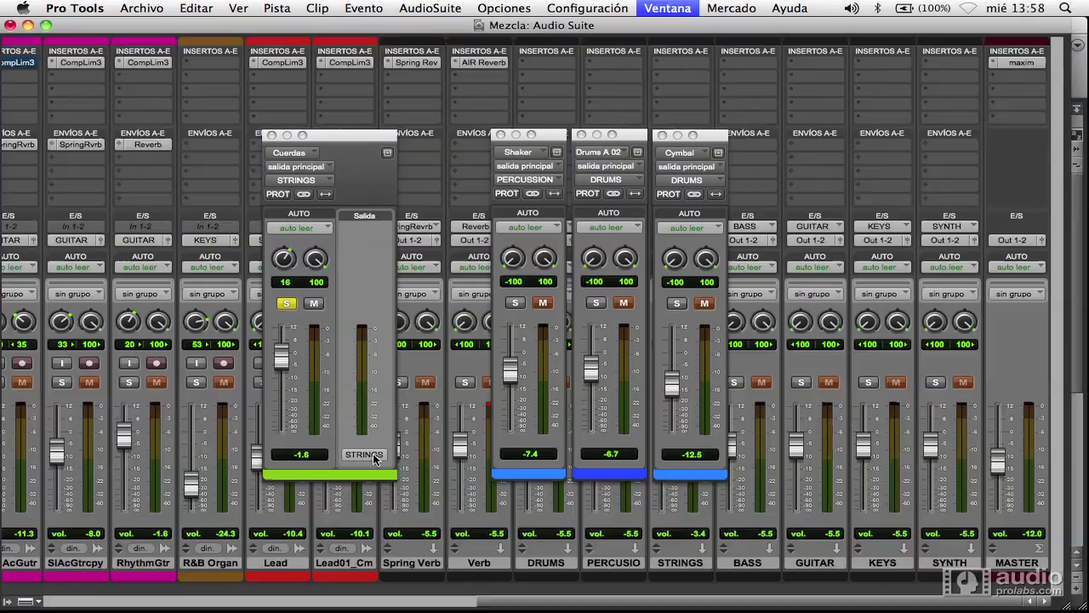
{"action": "left_click", "coordinate": [501, 135]}
{"action": "left_click", "coordinate": [581, 134]}
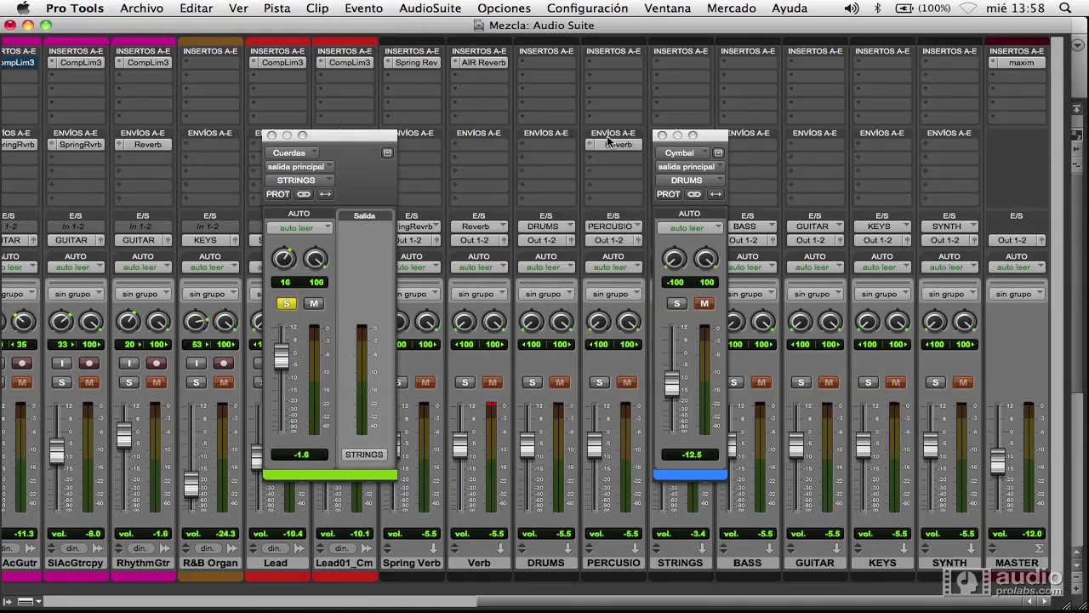
{"action": "left_click", "coordinate": [662, 135]}
- Place the Cuerdas output window near its mixer strip, then collapse and re-expand its output path meter view
{"action": "left_click_drag", "start_coordinate": [361, 136], "coordinate": [735, 128]}
{"action": "scroll", "coordinate": [460, 261], "scroll_direction": "left", "scroll_amount": 10}
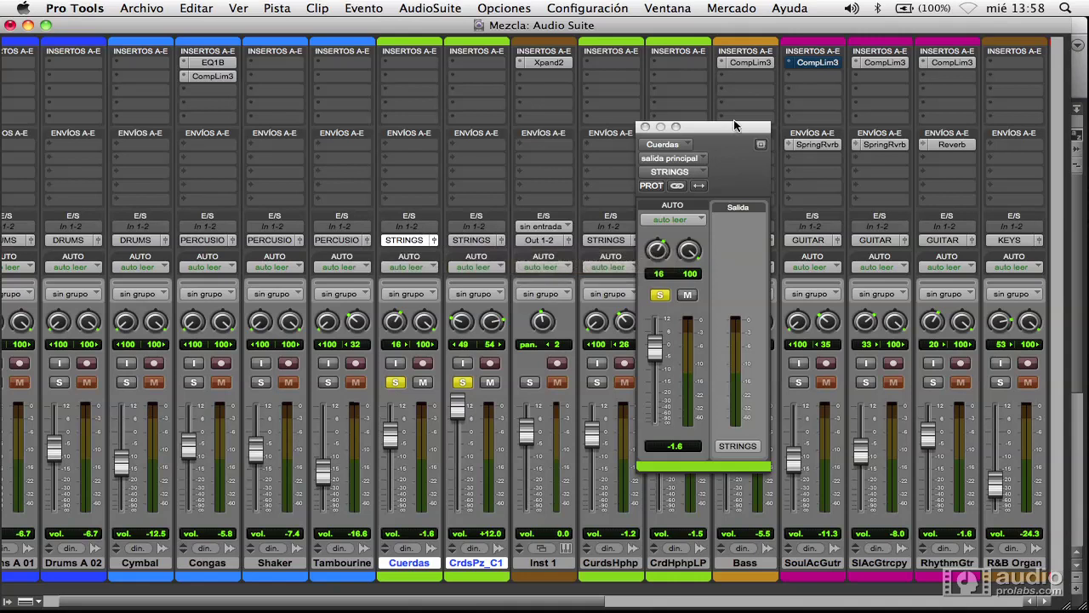
{"action": "left_click_drag", "start_coordinate": [735, 125], "coordinate": [662, 93]}
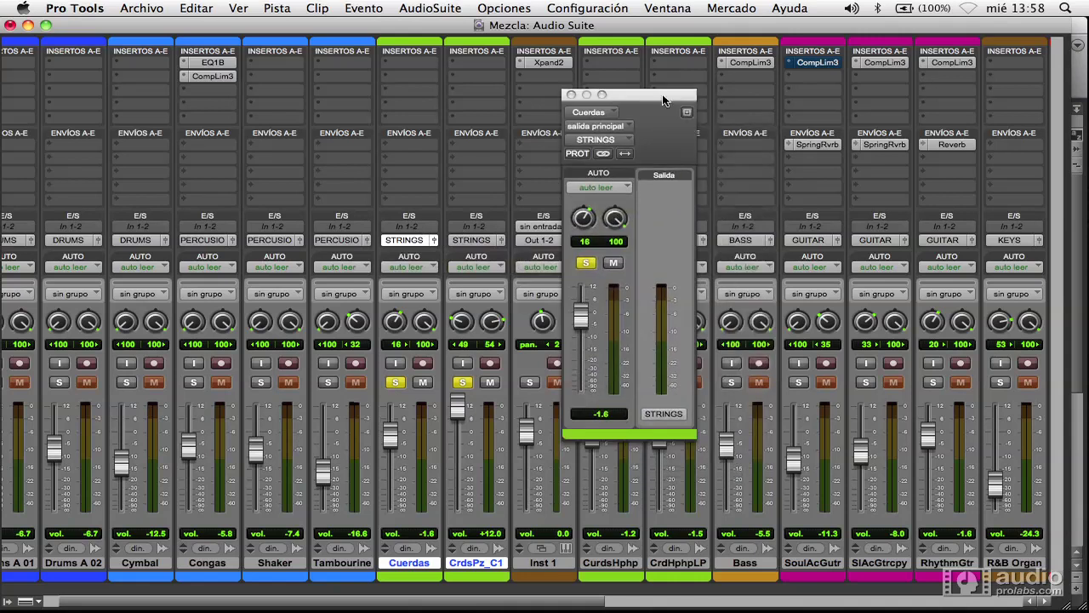
{"action": "left_click", "coordinate": [603, 94]}
{"action": "left_click", "coordinate": [603, 95]}
- Move the Cuerdas output window over the Cymbal and Congas strips and open the Inst 1 track's output window
{"action": "left_click_drag", "start_coordinate": [619, 97], "coordinate": [159, 117]}
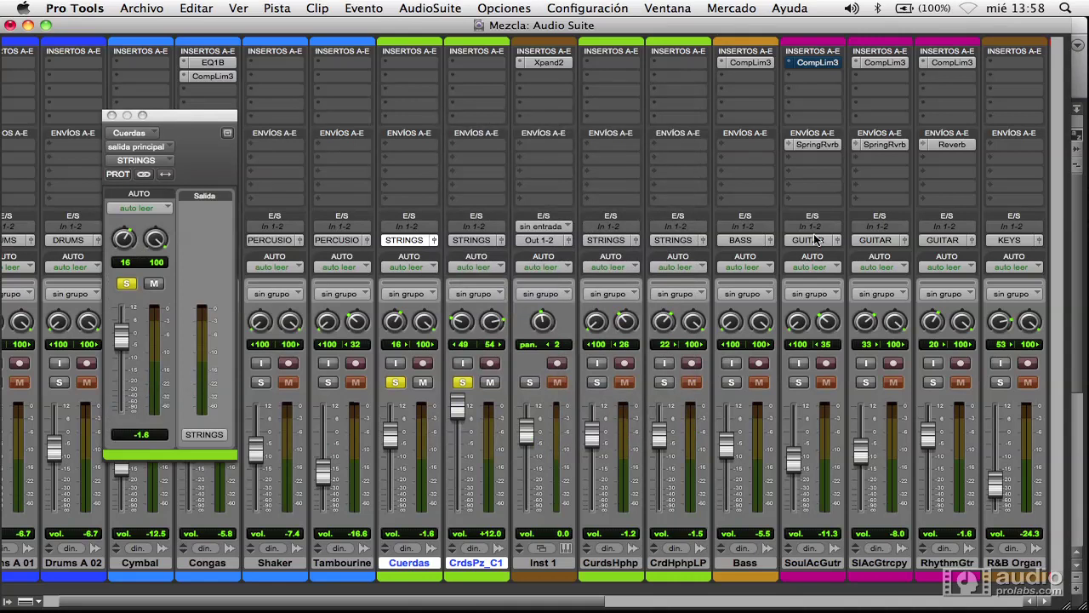
{"action": "left_click", "coordinate": [570, 245]}
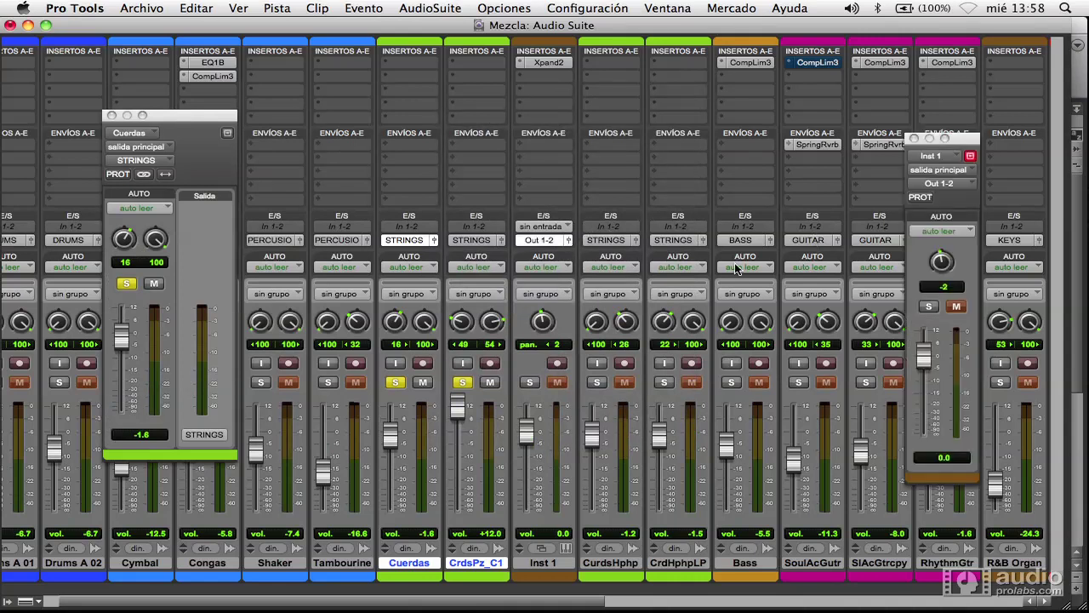
- Expand the Inst 1 output window to show its Out 1-2 meter and place it over the RhythmGtr and R&B Organ strips
{"action": "left_click", "coordinate": [946, 139]}
{"action": "left_click_drag", "start_coordinate": [976, 143], "coordinate": [345, 124]}
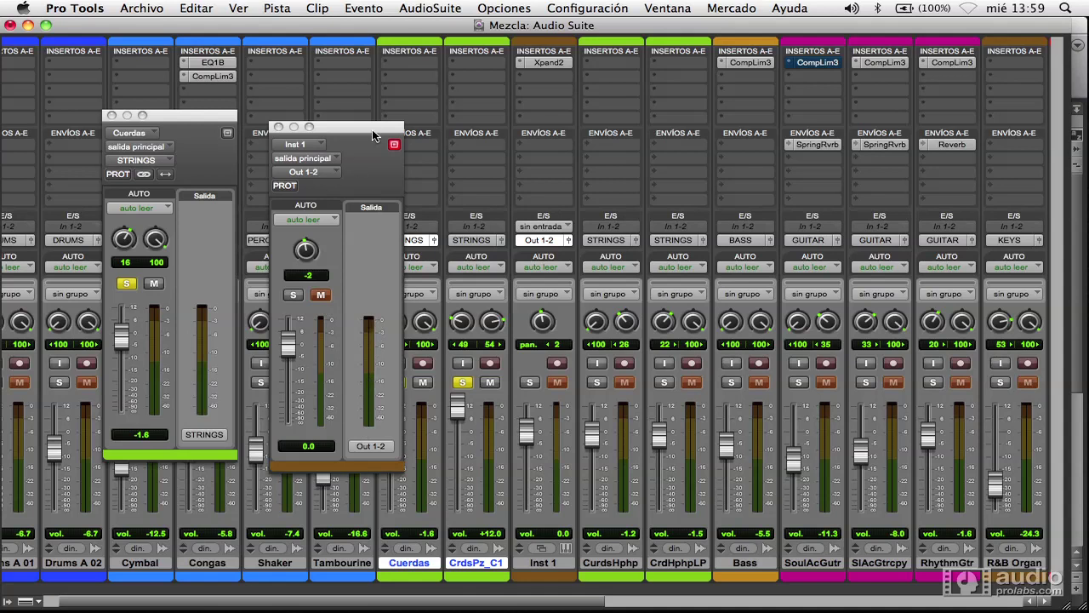
{"action": "left_click_drag", "start_coordinate": [374, 129], "coordinate": [1013, 110]}
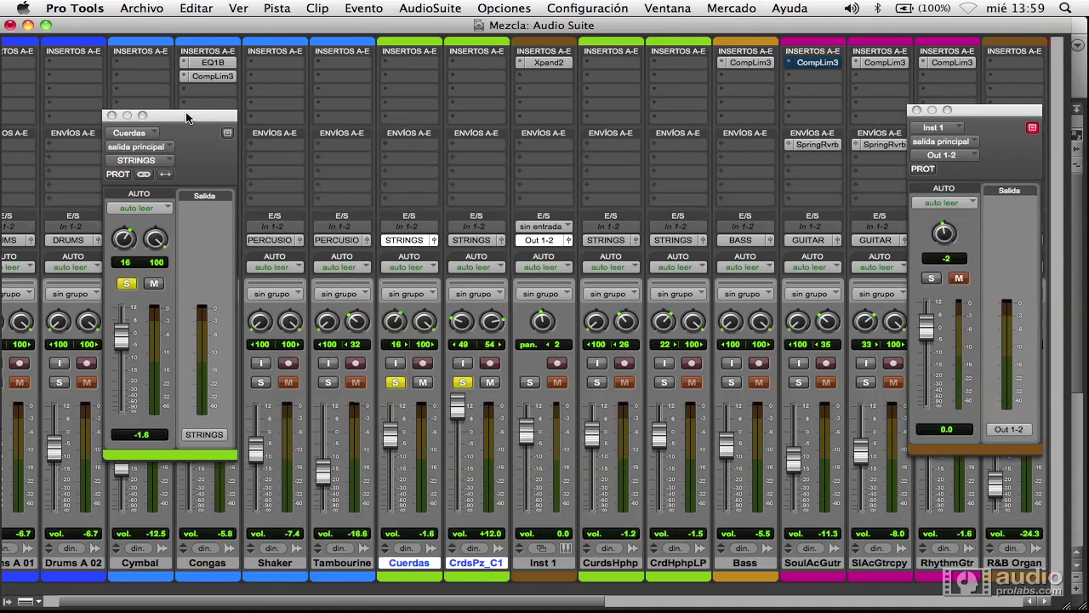
- Move the Cuerdas output window over the CrdsPz_C1 and Inst 1 strips and close the Inst 1 output window
{"action": "left_click_drag", "start_coordinate": [185, 112], "coordinate": [501, 119]}
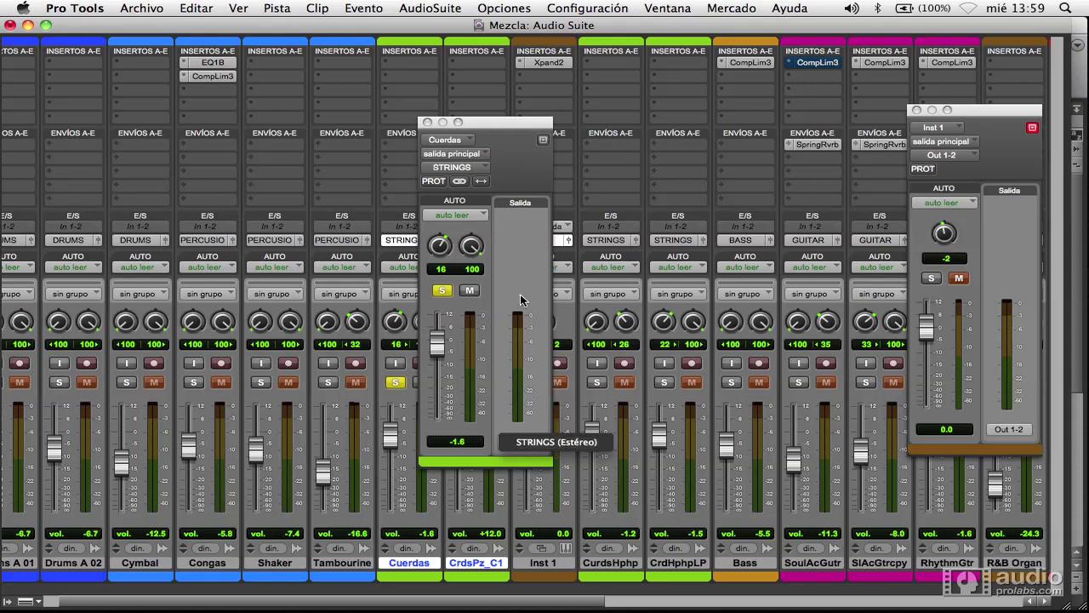
{"action": "left_click", "coordinate": [916, 110]}
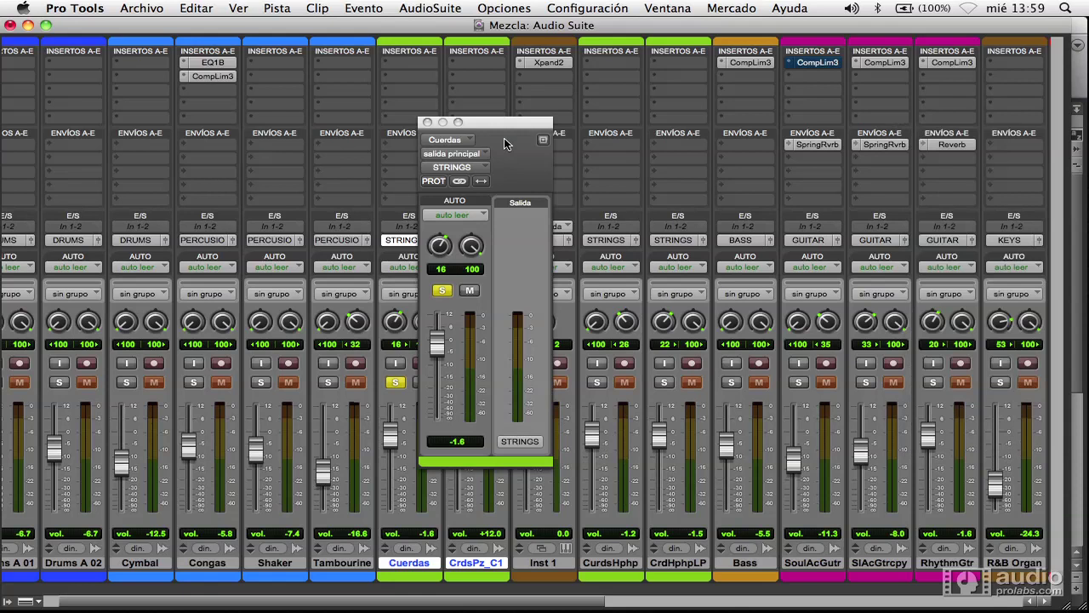
{"action": "left_click_drag", "start_coordinate": [511, 130], "coordinate": [552, 127]}
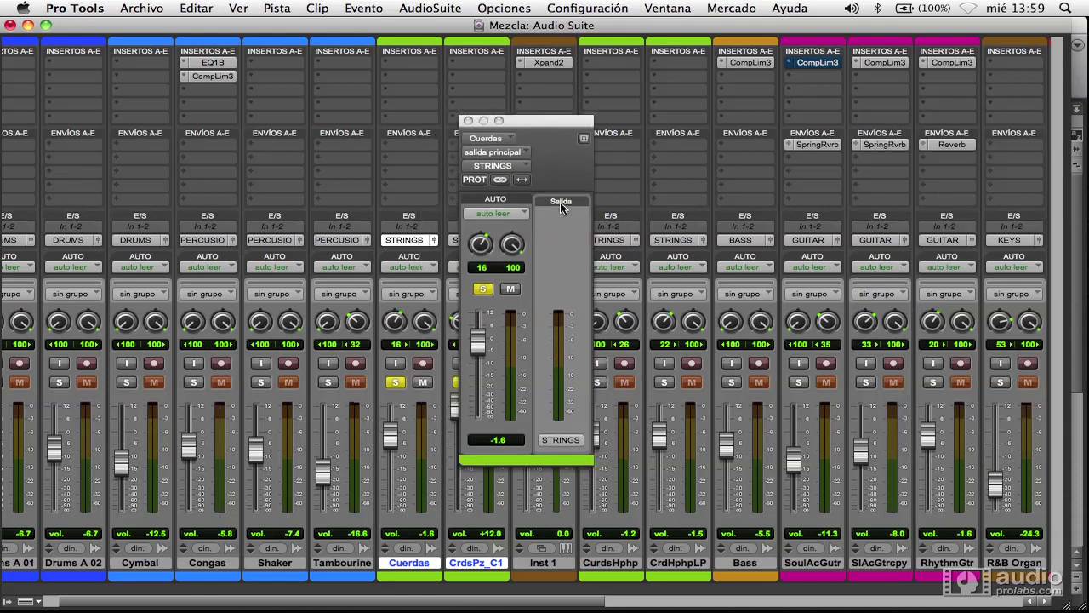
- Collapse and re-expand the Cuerdas window's output path meter view, leaving it collapsed
{"action": "left_click", "coordinate": [499, 120]}
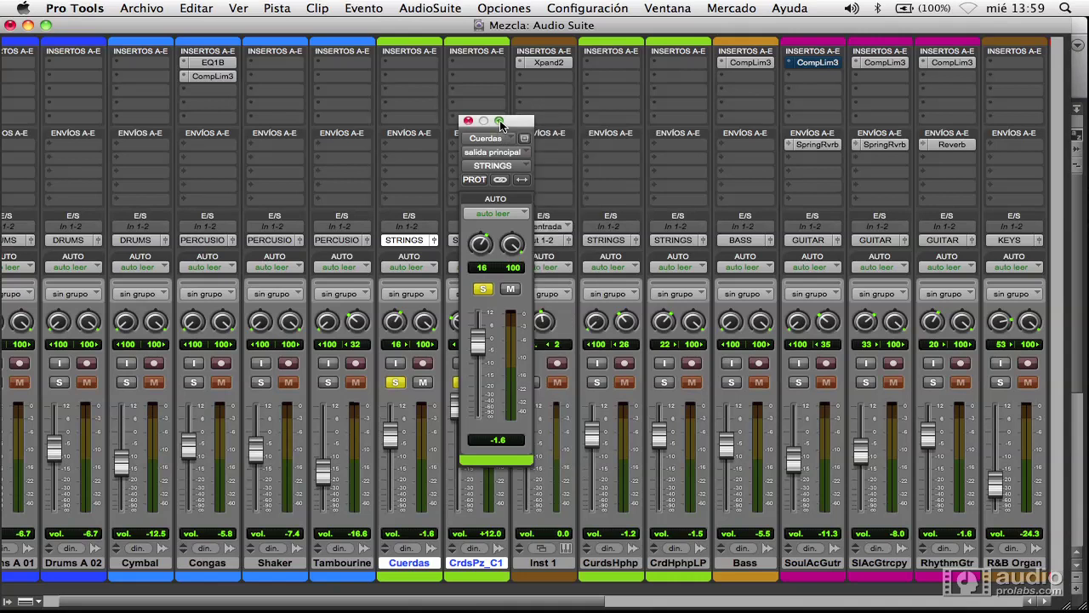
{"action": "left_click", "coordinate": [500, 120]}
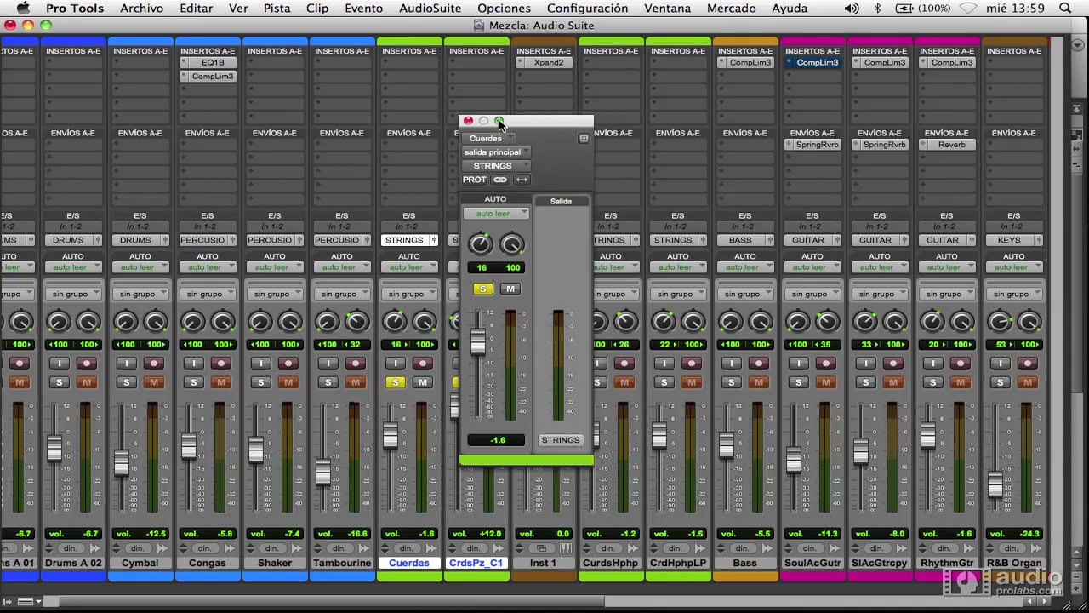
{"action": "left_click", "coordinate": [499, 121]}
- Reposition the Cuerdas output window near the CrdsPz_C1 strip during playback and expand its STRINGS output path meter
{"action": "left_click_drag", "start_coordinate": [523, 123], "coordinate": [629, 103]}
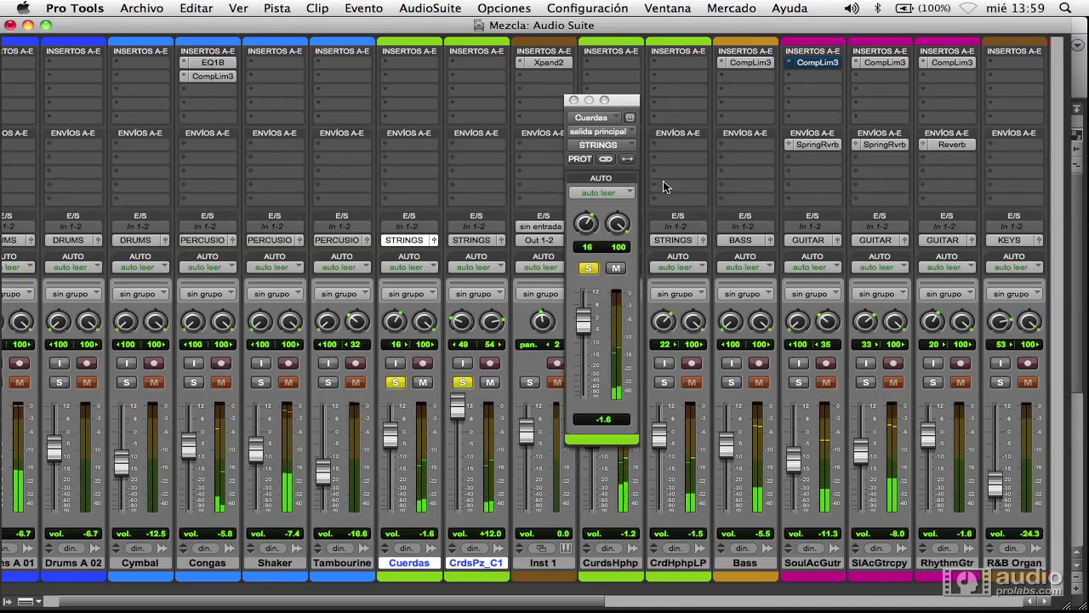
{"action": "left_click_drag", "start_coordinate": [616, 100], "coordinate": [525, 106]}
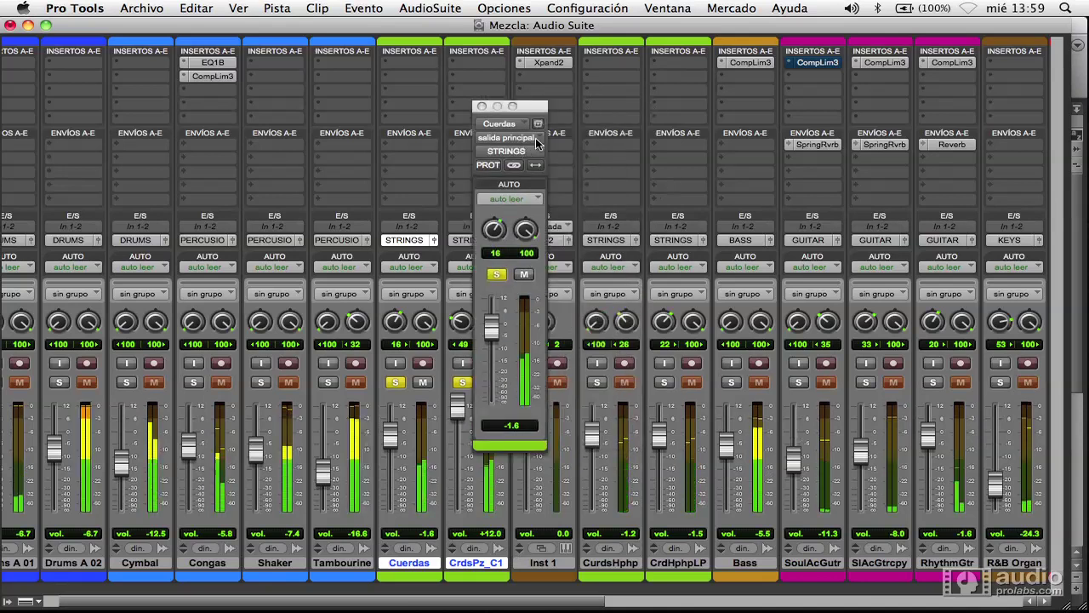
{"action": "left_click", "coordinate": [538, 123]}
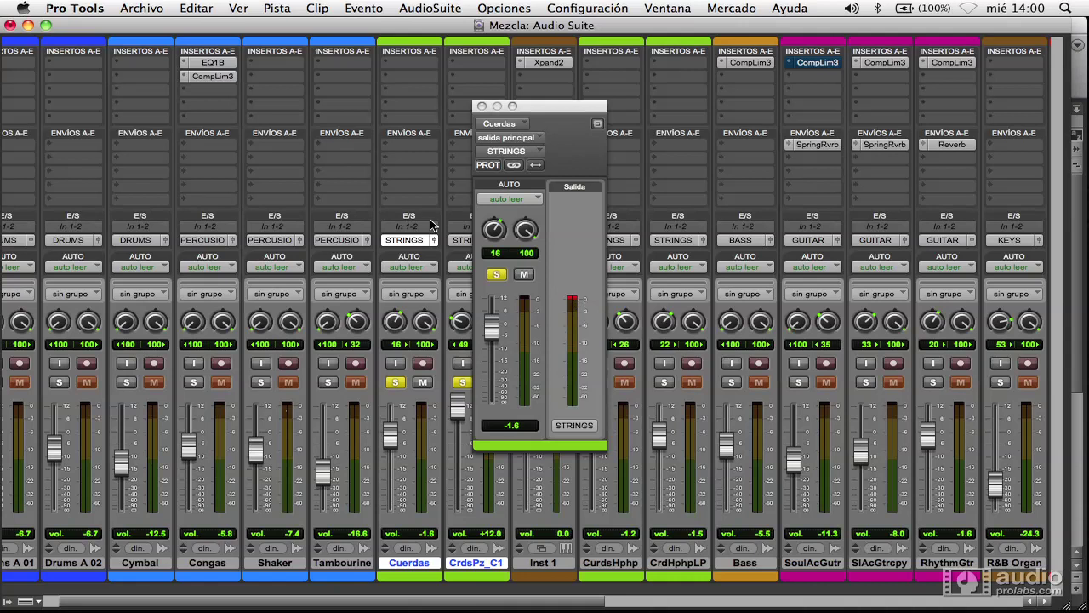
- Open the display preferences and try the Infinito and Ninguno peak hold options, ending on 3 segundos
{"action": "left_click", "coordinate": [101, 10]}
{"action": "left_click", "coordinate": [93, 49]}
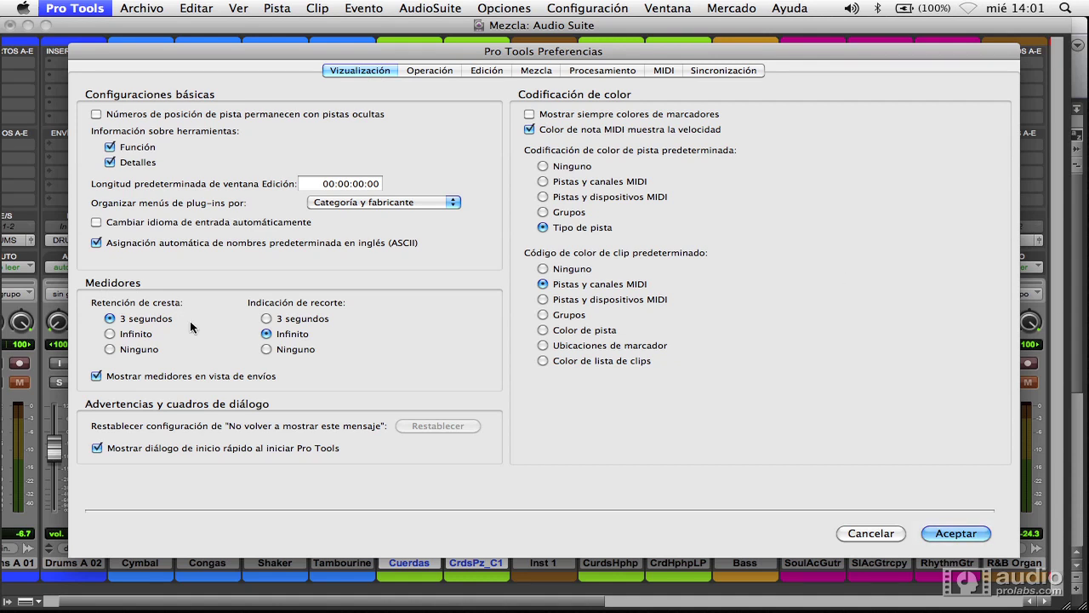
{"action": "left_click", "coordinate": [138, 334]}
{"action": "left_click", "coordinate": [141, 349]}
{"action": "left_click", "coordinate": [115, 316]}
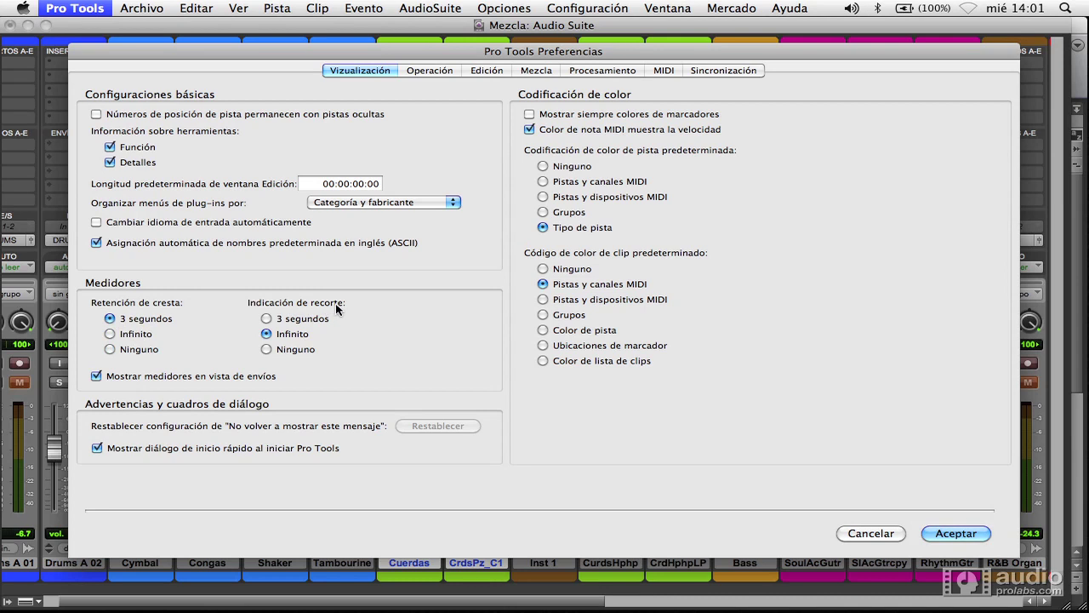
- Move the Preferences dialog and the Cuerdas output window apart to view the STRINGS meter's clip indicator
{"action": "left_click_drag", "start_coordinate": [640, 50], "coordinate": [725, 356]}
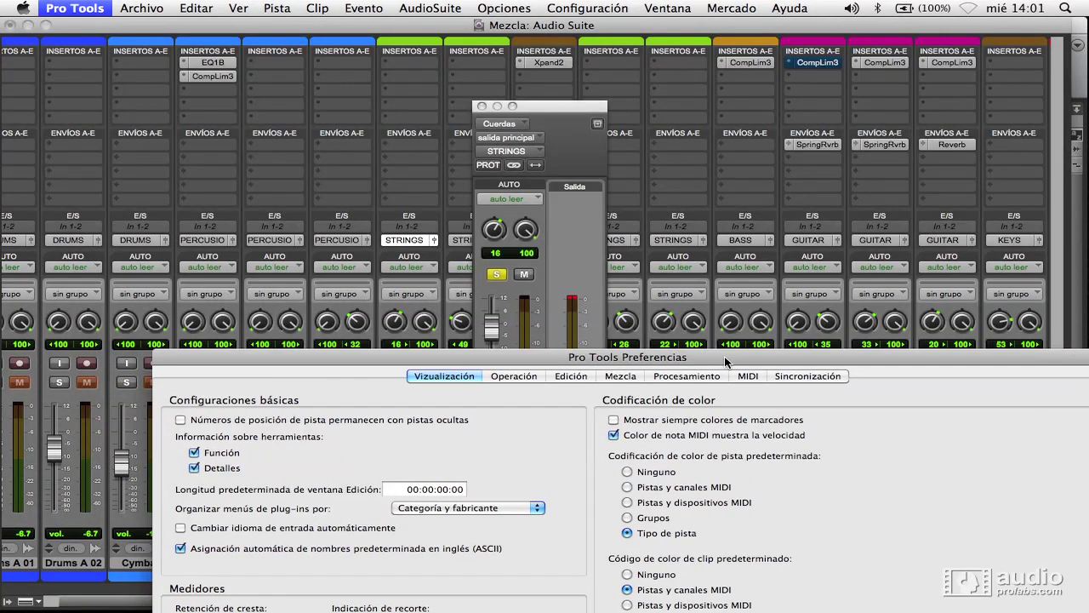
{"action": "left_click_drag", "start_coordinate": [567, 107], "coordinate": [414, 23]}
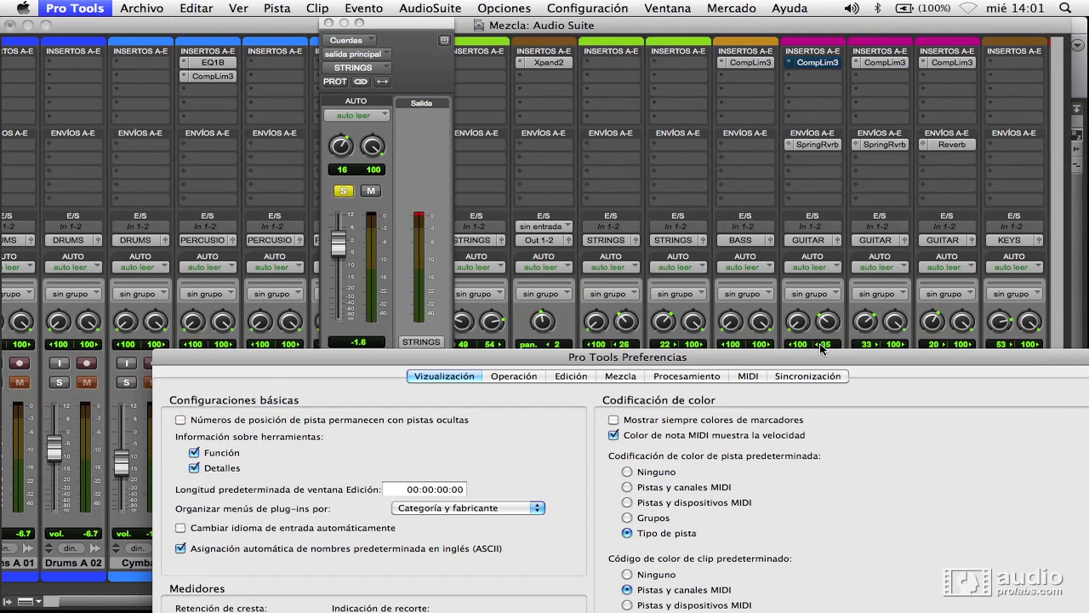
{"action": "left_click_drag", "start_coordinate": [803, 357], "coordinate": [725, 189]}
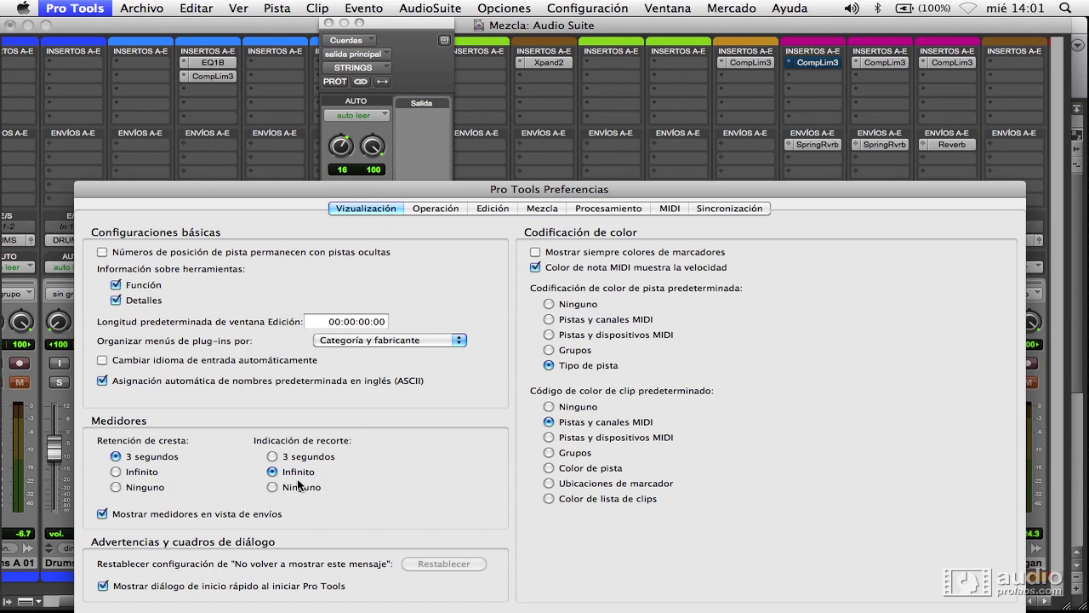
- Set the meters' clip indication to 3 segundos and accept the preferences
{"action": "left_click", "coordinate": [273, 456]}
{"action": "left_click_drag", "start_coordinate": [676, 188], "coordinate": [633, 24]}
{"action": "left_click", "coordinate": [918, 507]}
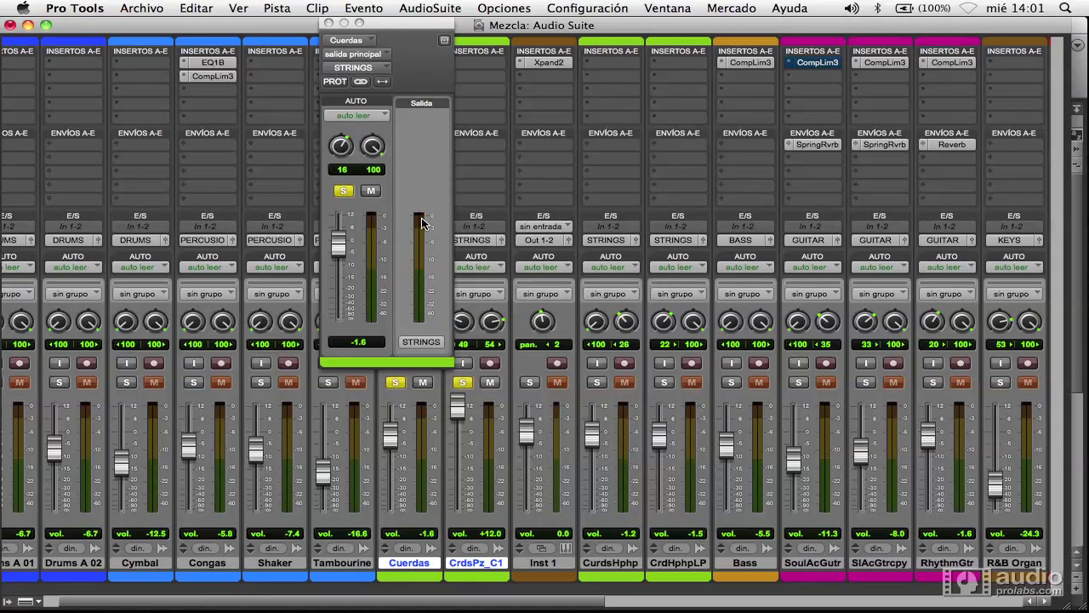
- Play the session to check the STRINGS meter's clip indication in the Cuerdas window, then clear it
{"action": "key", "text": "space"}
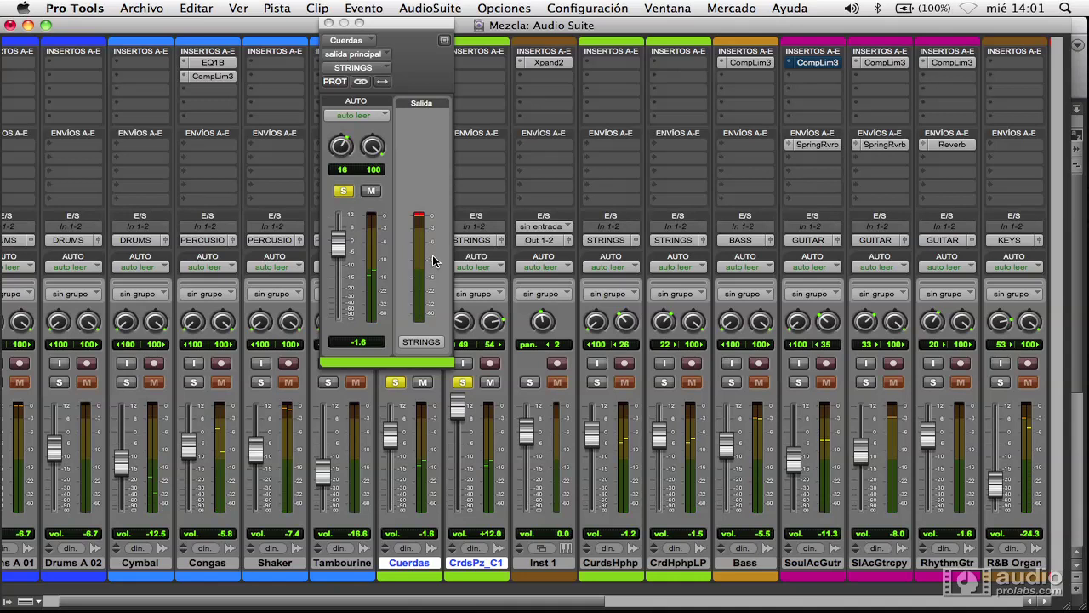
{"action": "left_click", "coordinate": [426, 214]}
- Reopen the display preferences, review the meters' clip indication setting alongside the Cuerdas output window, and accept them
{"action": "left_click", "coordinate": [78, 6]}
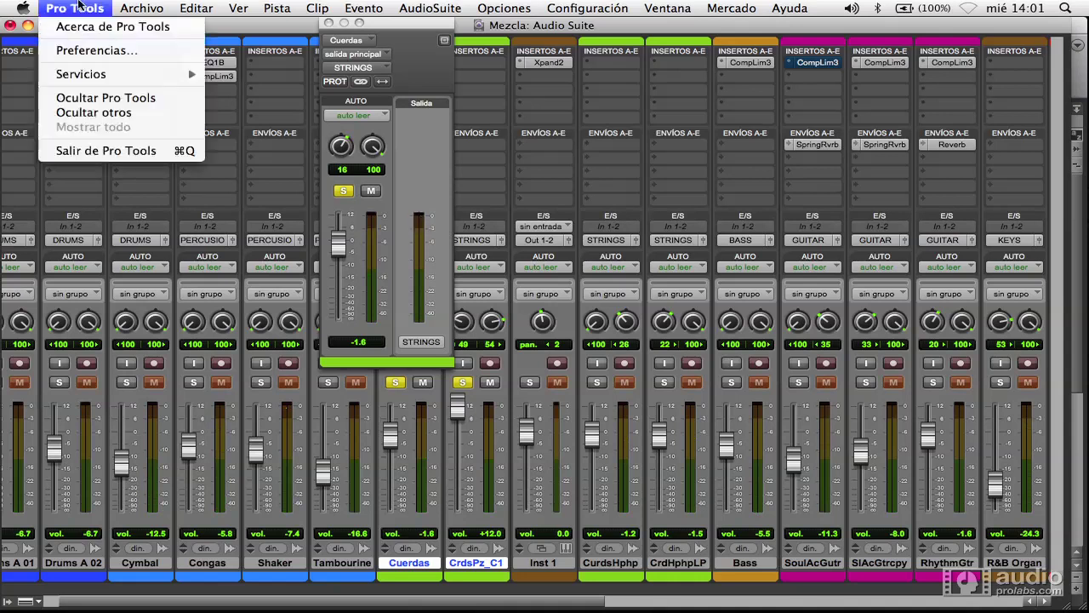
{"action": "left_click", "coordinate": [73, 52]}
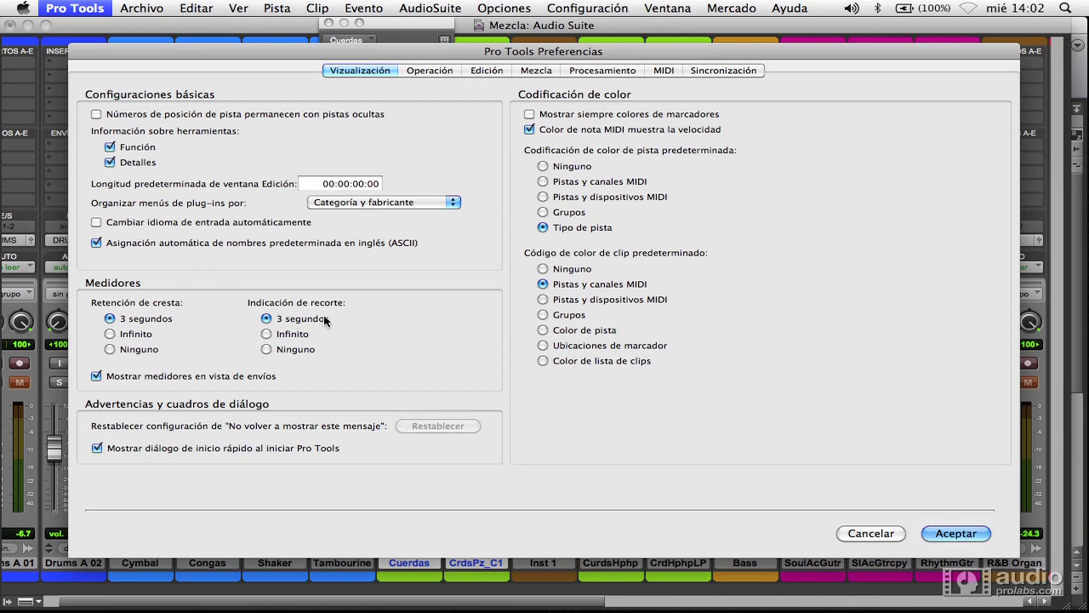
{"action": "left_click_drag", "start_coordinate": [634, 53], "coordinate": [764, 75]}
{"action": "left_click_drag", "start_coordinate": [667, 52], "coordinate": [725, 264]}
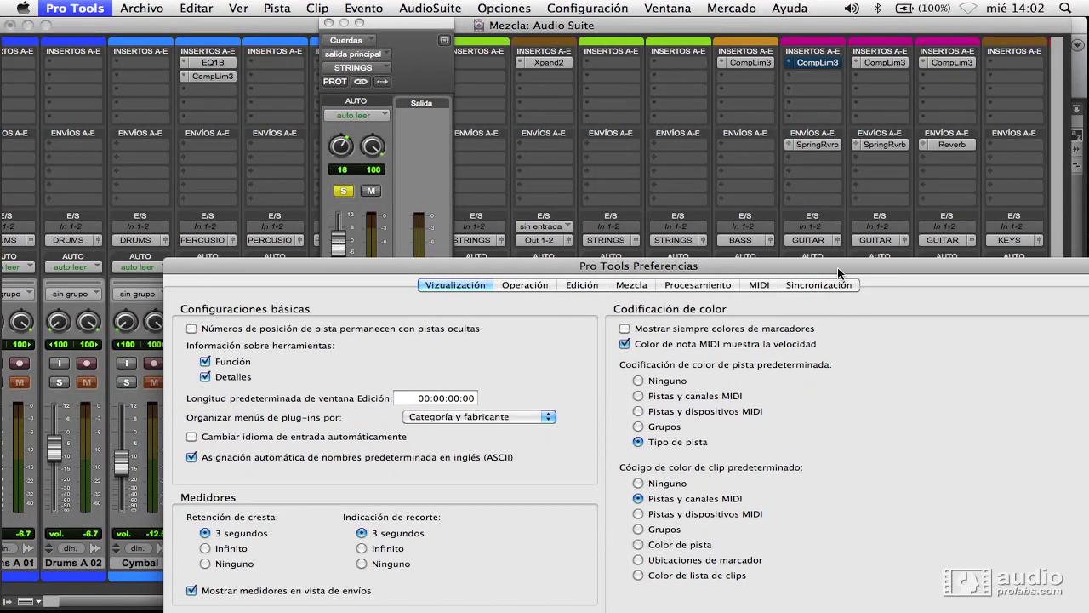
{"action": "left_click_drag", "start_coordinate": [838, 267], "coordinate": [731, 27]}
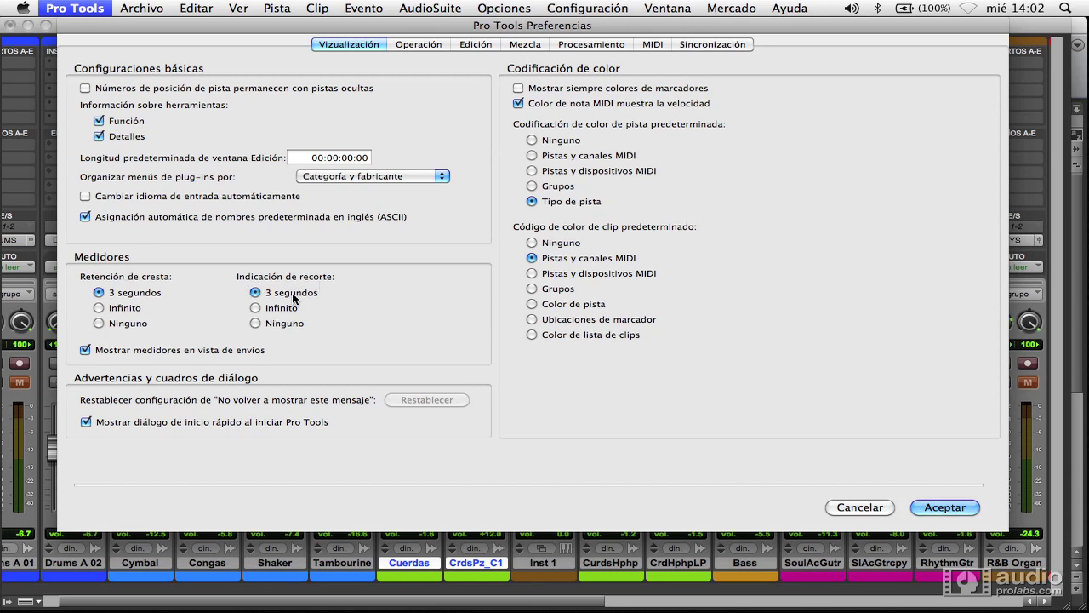
{"action": "left_click", "coordinate": [936, 508]}
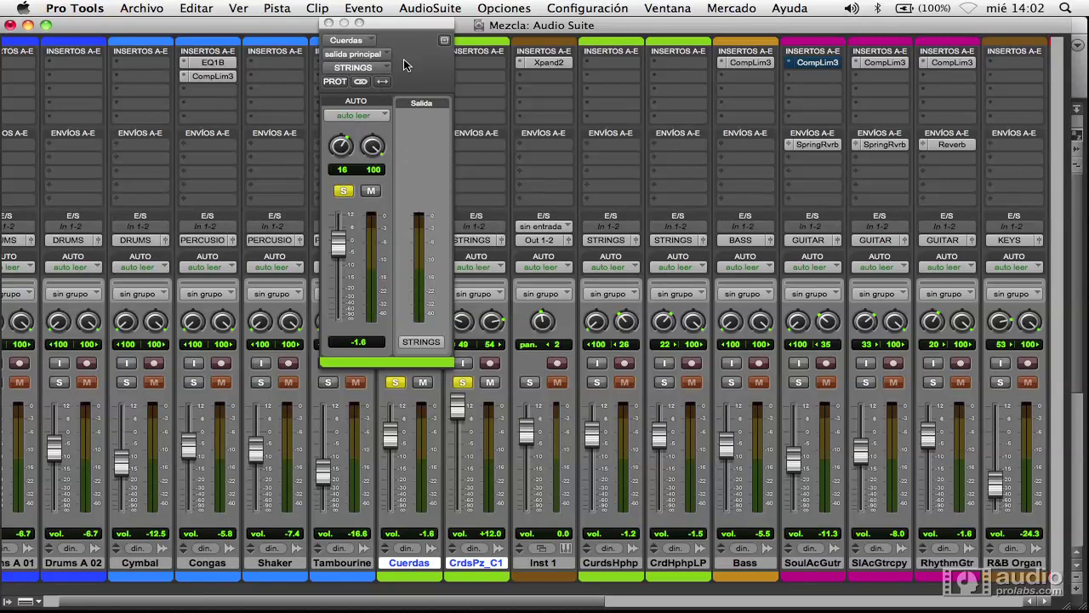
- Collapse the Cuerdas window's output path meter, move the window over the CrdHphpLP strip and close it
{"action": "left_click", "coordinate": [359, 23]}
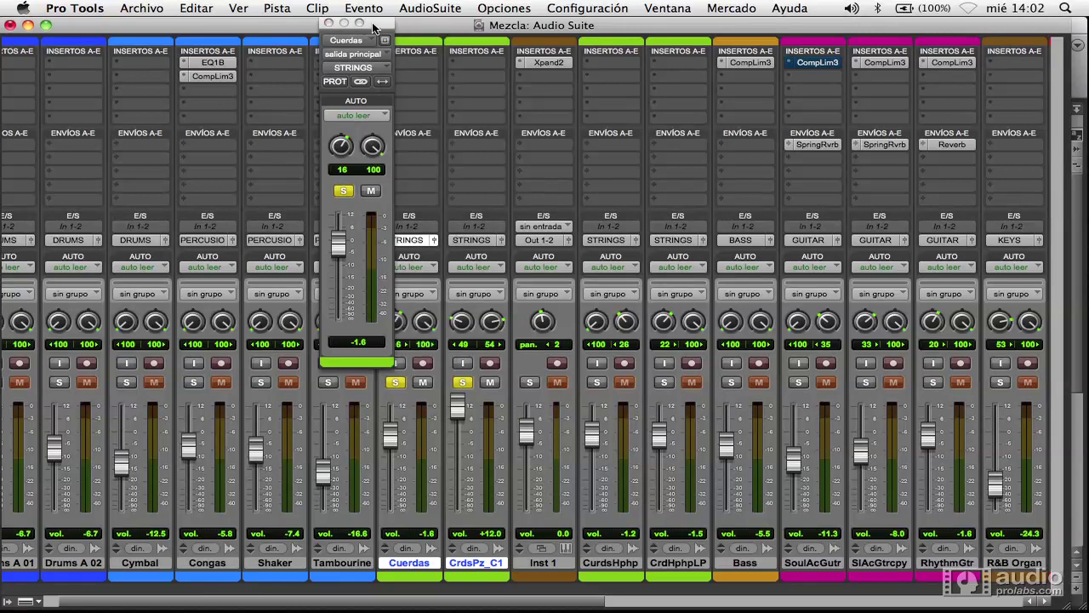
{"action": "left_click_drag", "start_coordinate": [372, 24], "coordinate": [699, 56]}
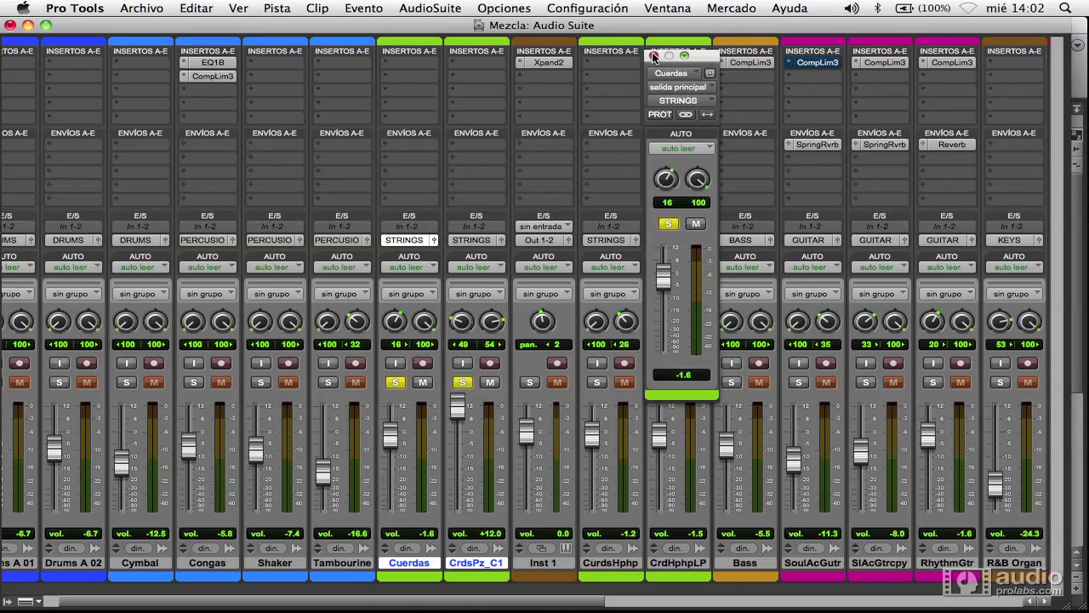
{"action": "left_click", "coordinate": [653, 56]}
- Open and close the CrdsPz_C1 output window in the Mix window and the Cymbal output window in the Edit window
{"action": "left_click", "coordinate": [503, 240]}
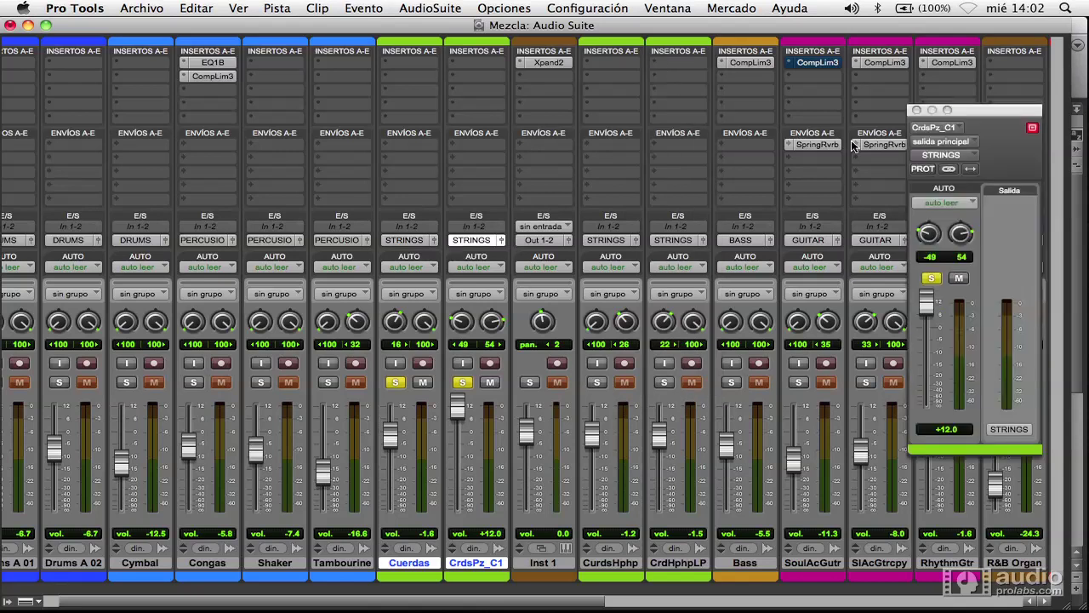
{"action": "left_click", "coordinate": [917, 110]}
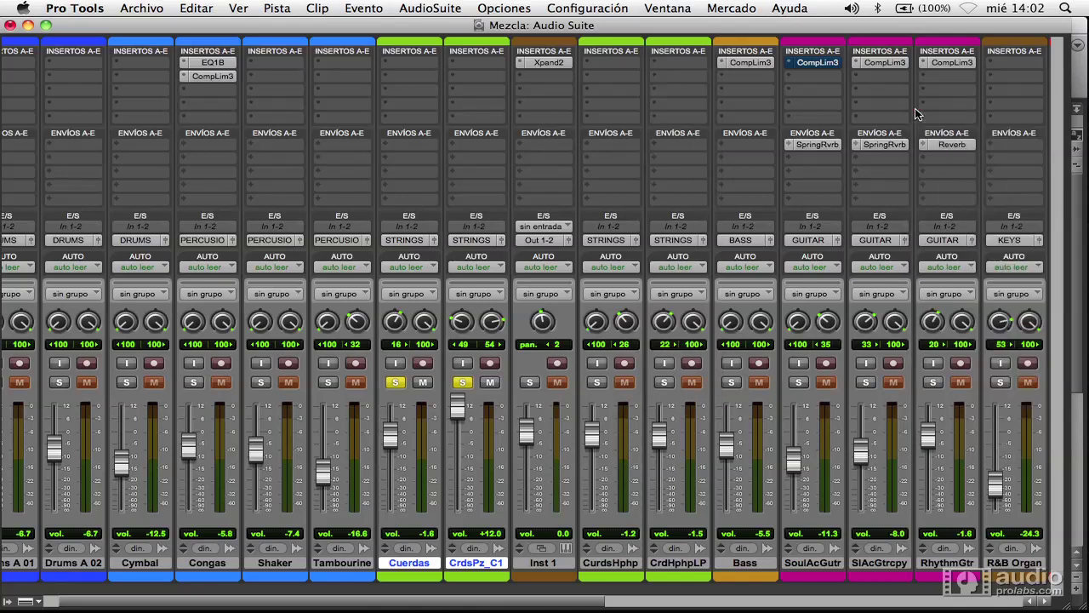
{"action": "key", "text": "super+equal"}
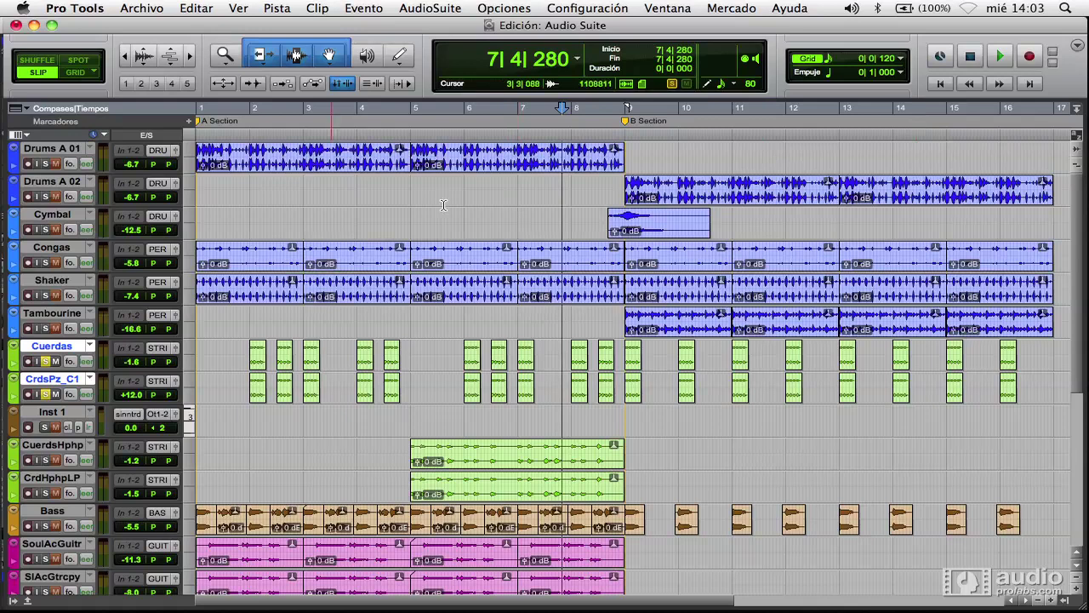
{"action": "left_click", "coordinate": [177, 218]}
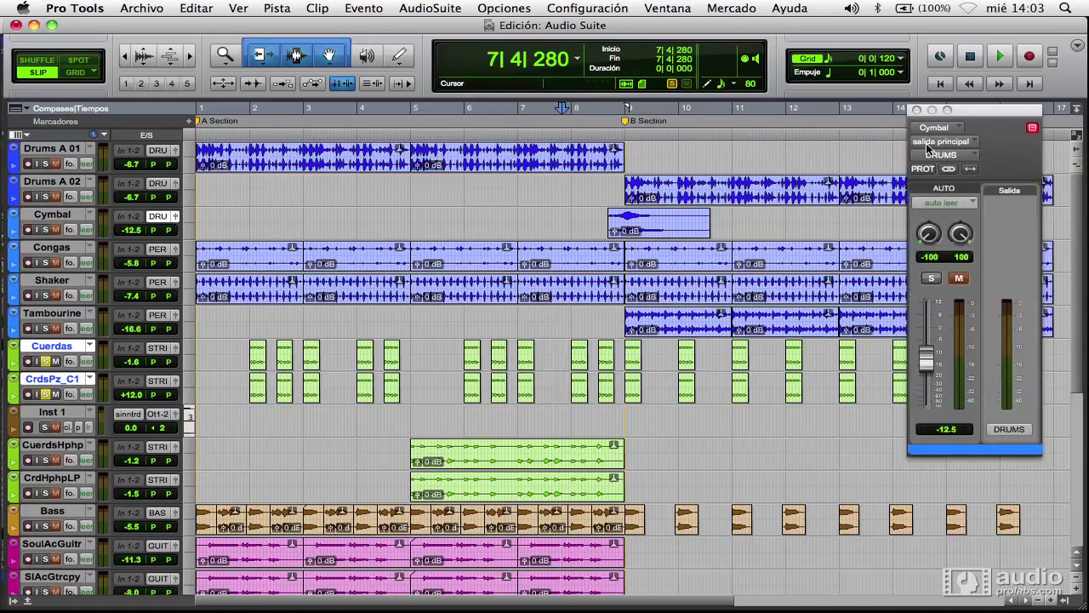
{"action": "left_click", "coordinate": [918, 110]}
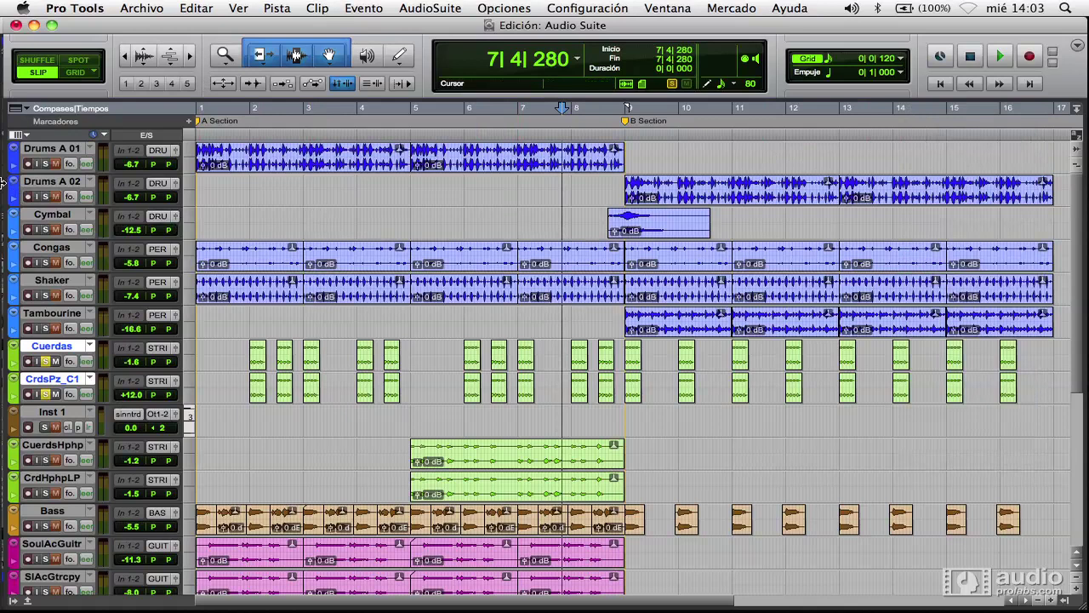
- Show the Edit window's track column view options and point out the E/S view
{"action": "left_click", "coordinate": [17, 135]}
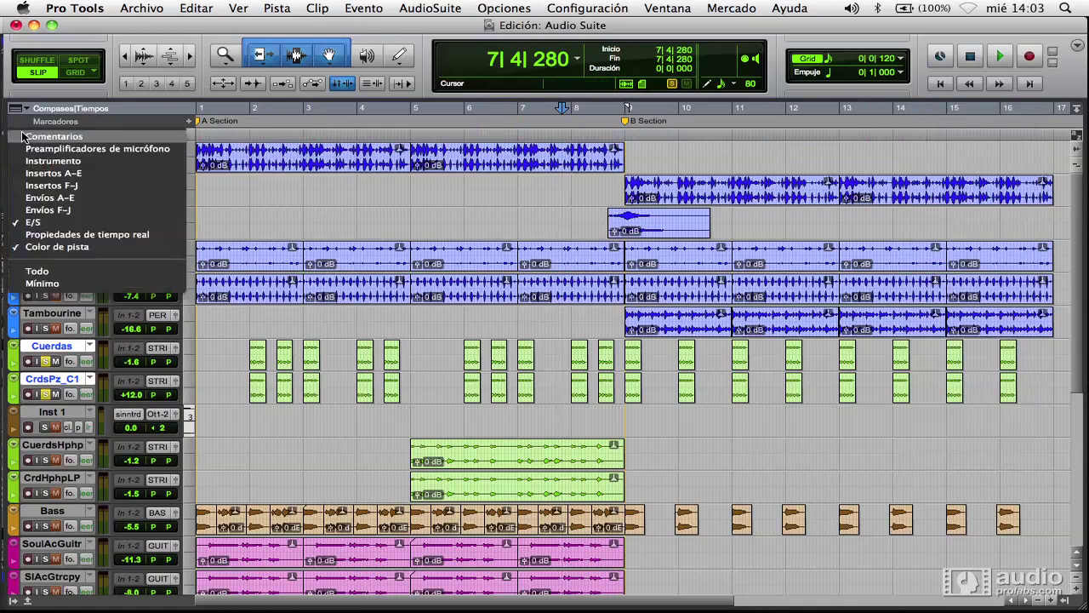
{"action": "left_click", "coordinate": [26, 223]}
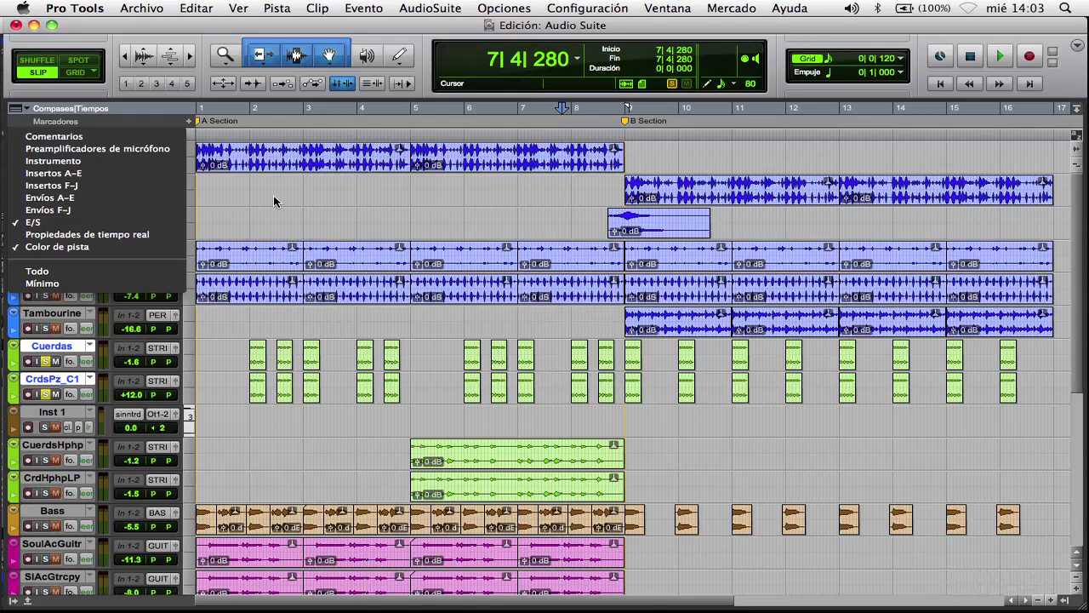